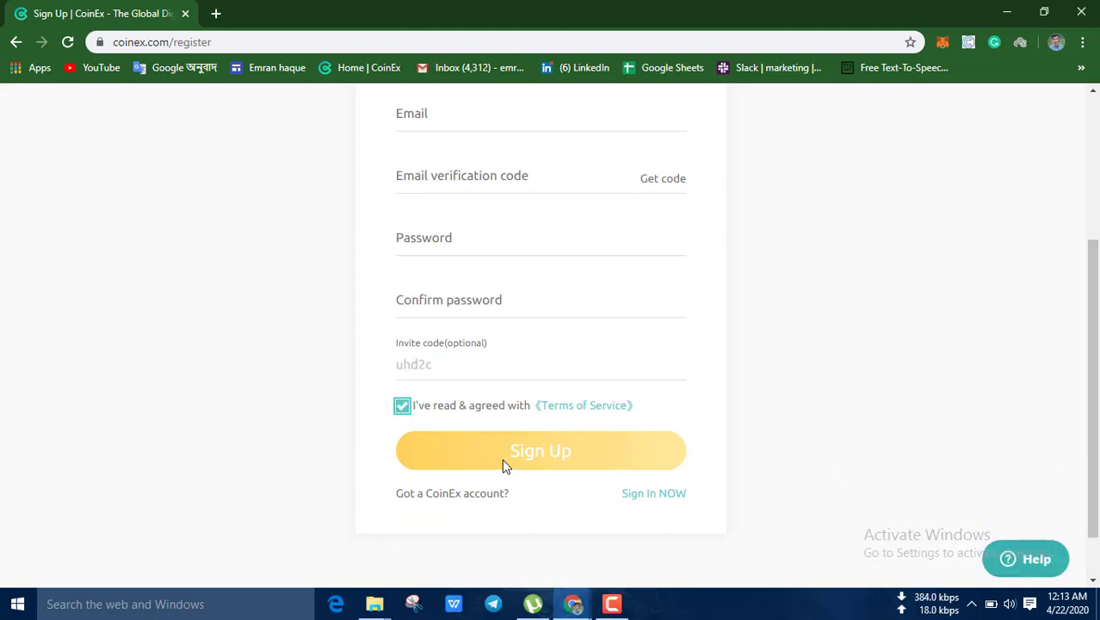
Try submitting the prefilled sign-up form, then switch to Sign In NOW for an existing account.
{"action": "left_click", "coordinate": [581, 439]}
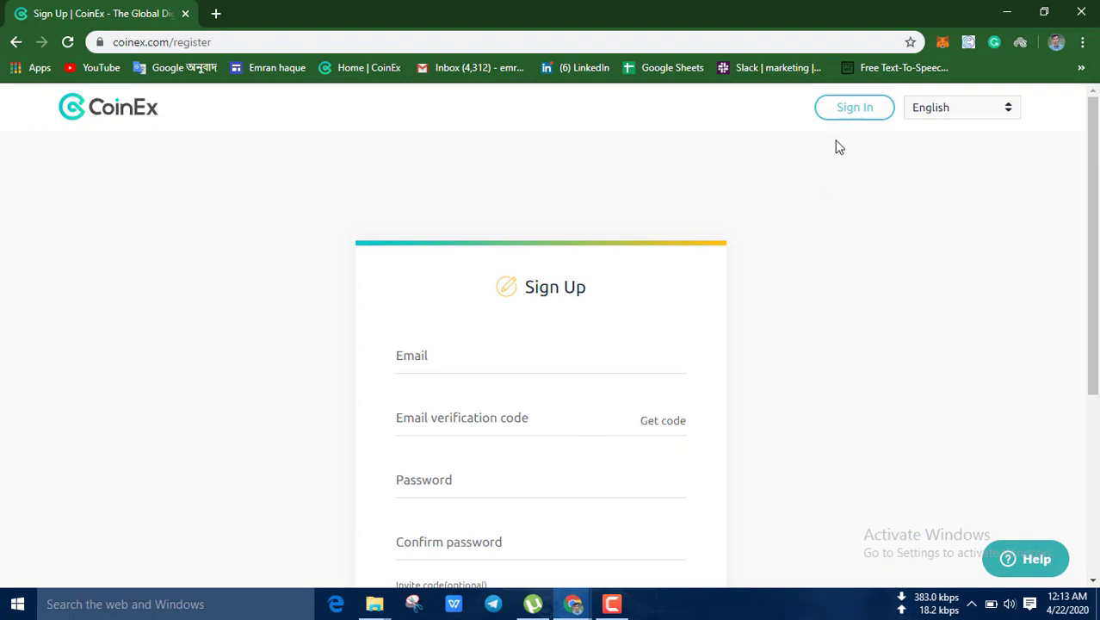
{"action": "scroll", "coordinate": [760, 241], "scroll_direction": "down", "scroll_amount": 4}
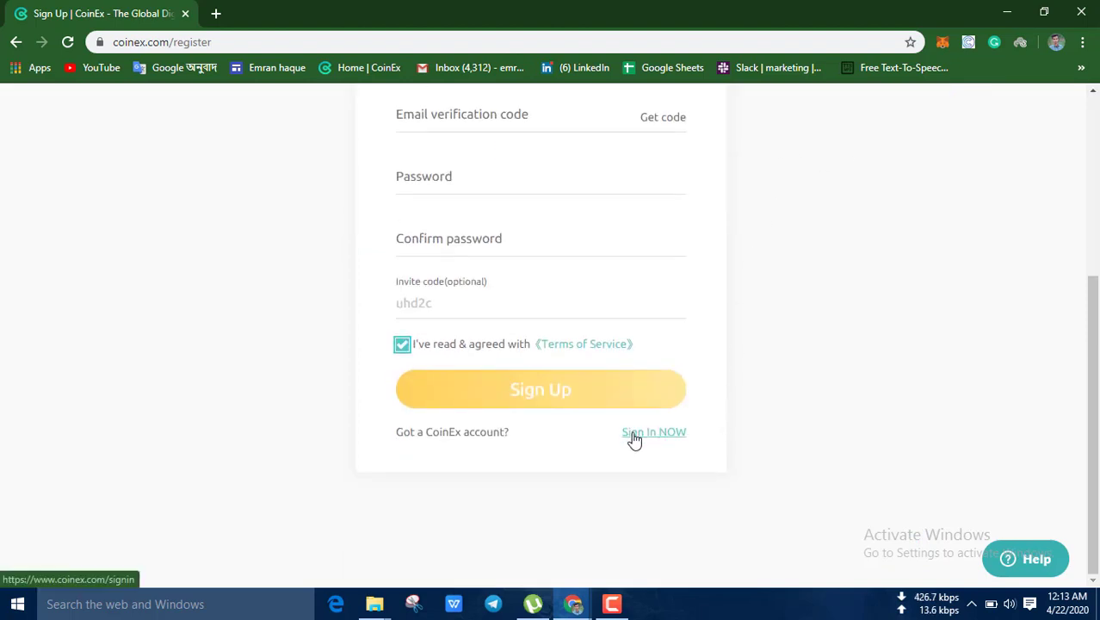
{"action": "left_click", "coordinate": [634, 433]}
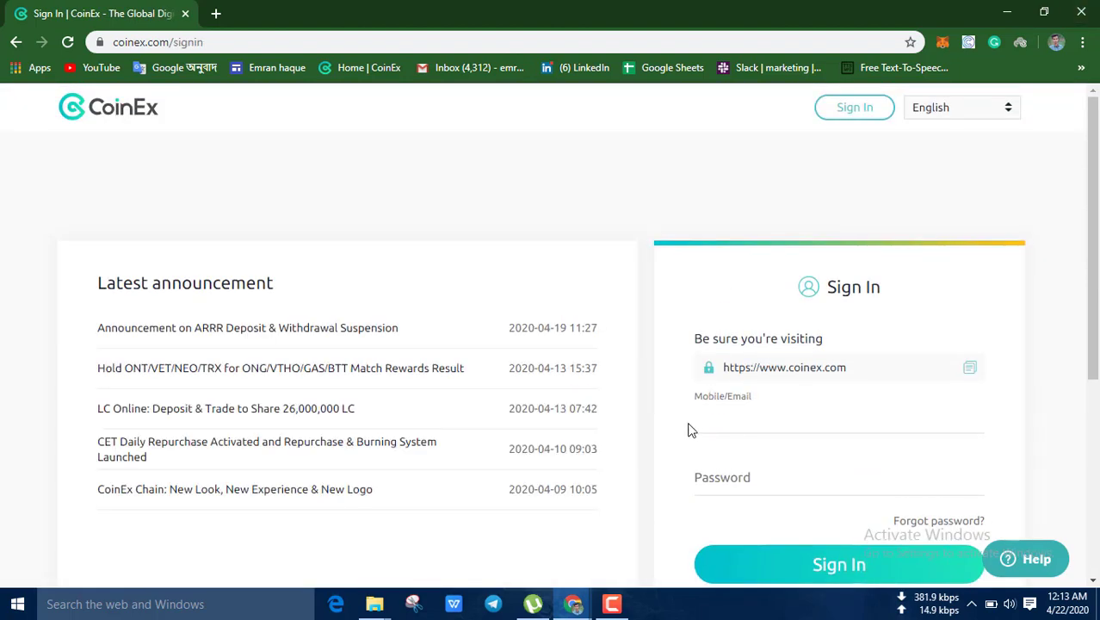
Sign in with the account e-mail and password, then start entering the 6-digit 2FA code.
{"action": "left_click", "coordinate": [694, 422]}
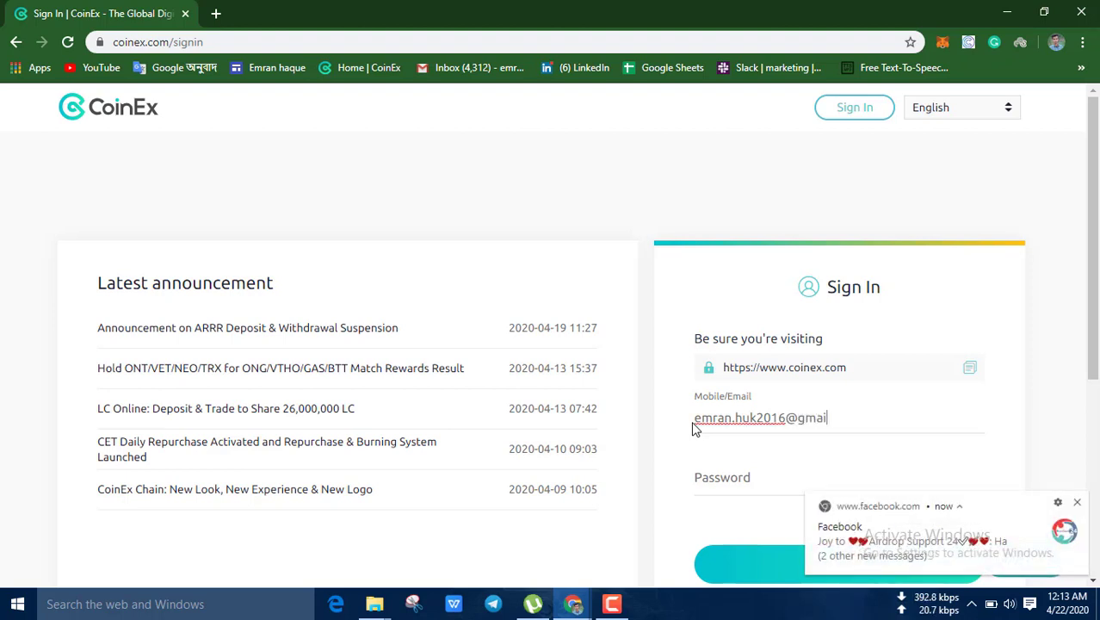
{"action": "left_click", "coordinate": [735, 474]}
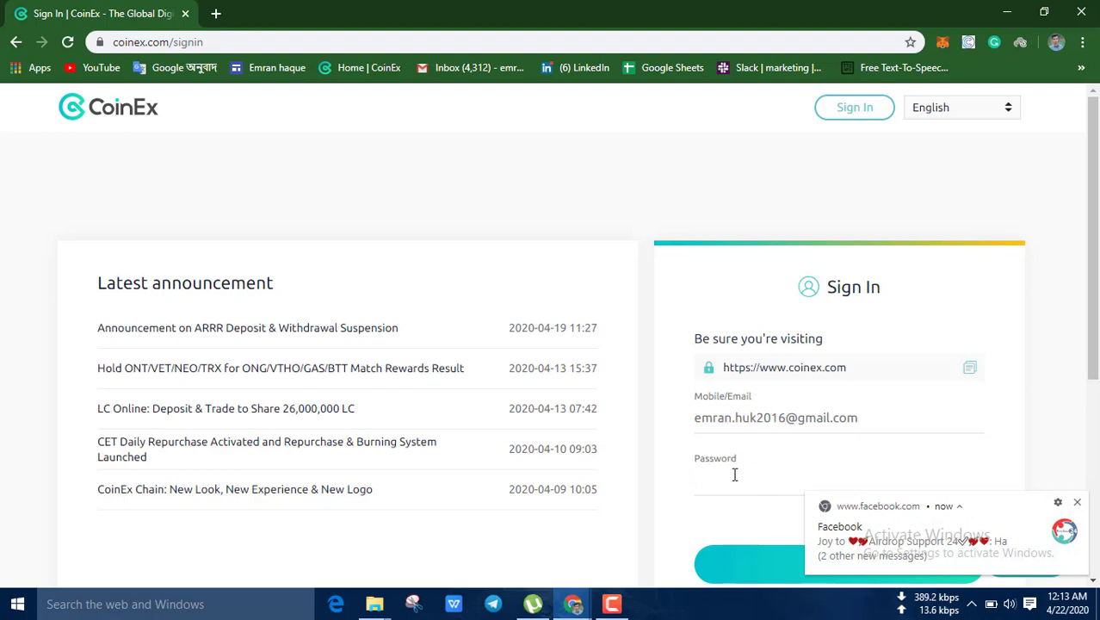
{"action": "type", "text": "••••••"}
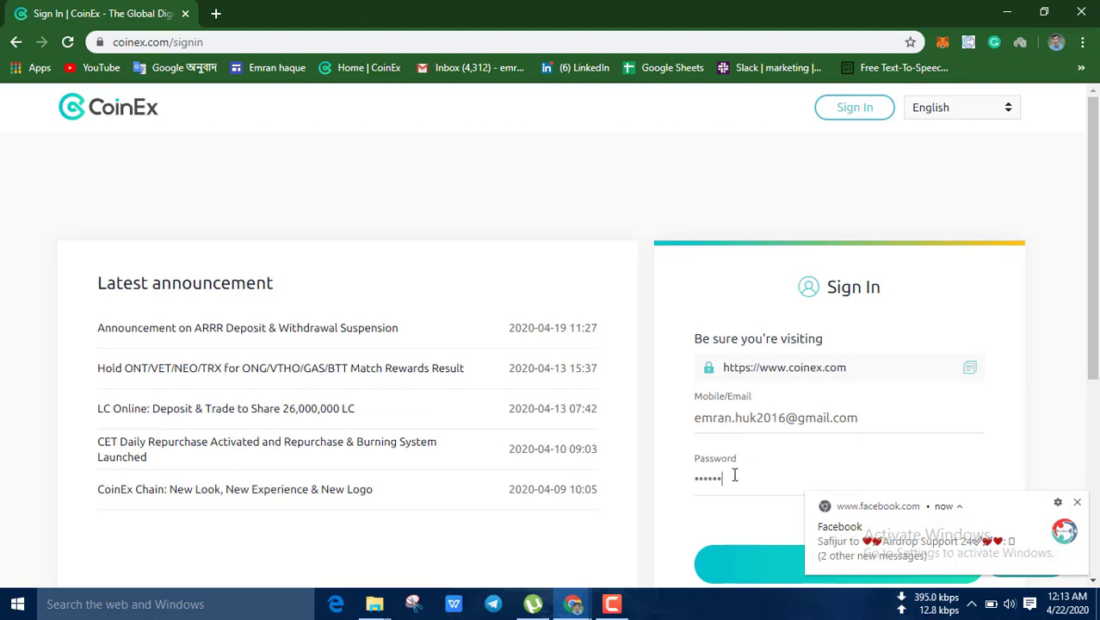
{"action": "left_click", "coordinate": [758, 566]}
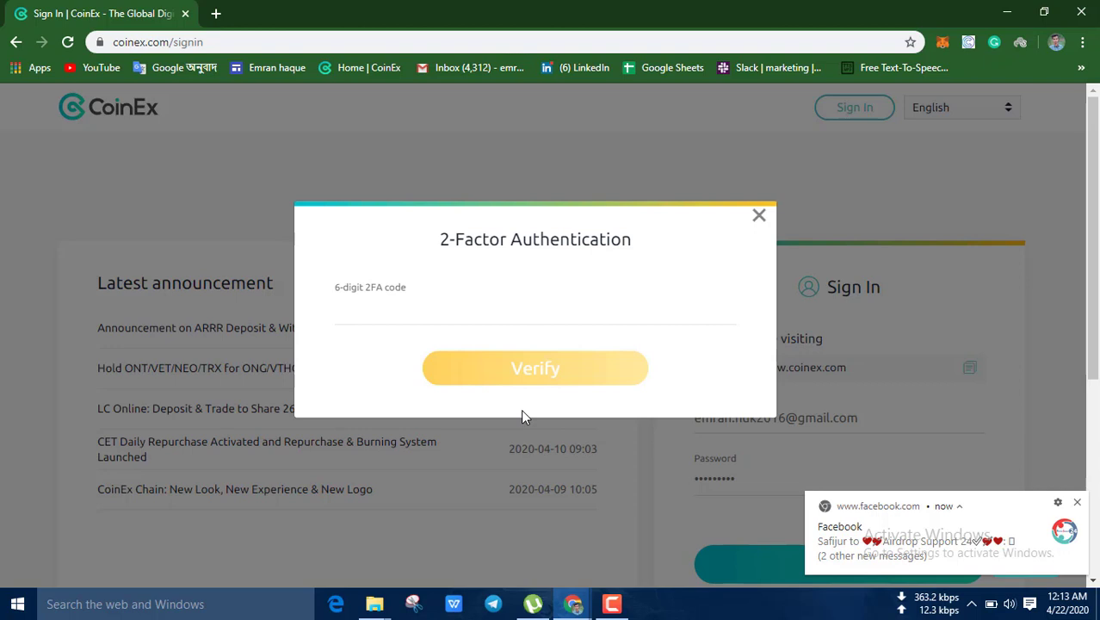
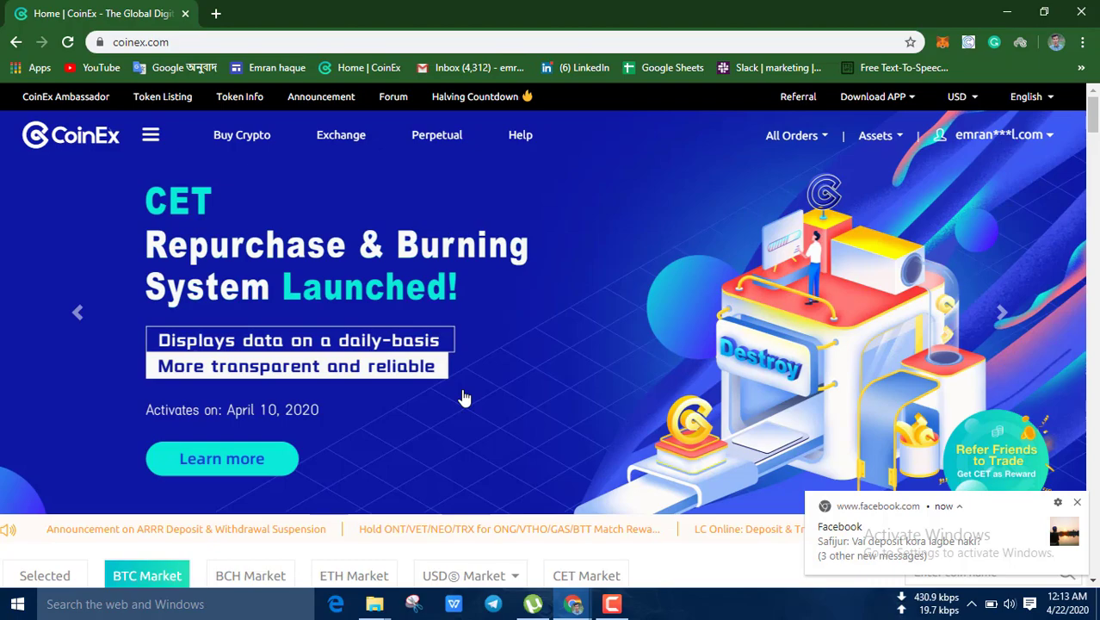
Scroll the home page to the footer, dismiss the notification pop-up, and head to Assets > My Wallet.
{"action": "scroll", "coordinate": [582, 401], "scroll_direction": "down", "scroll_amount": 1}
{"action": "scroll", "coordinate": [598, 346], "scroll_direction": "down", "scroll_amount": 20}
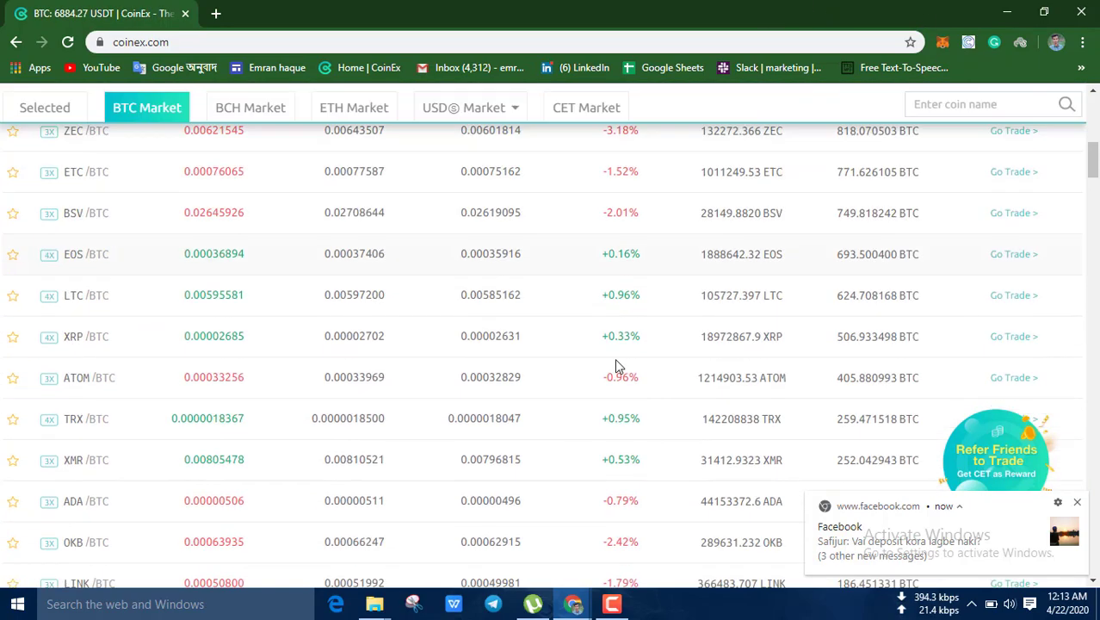
{"action": "scroll", "coordinate": [1094, 465], "scroll_direction": "down", "scroll_amount": 10}
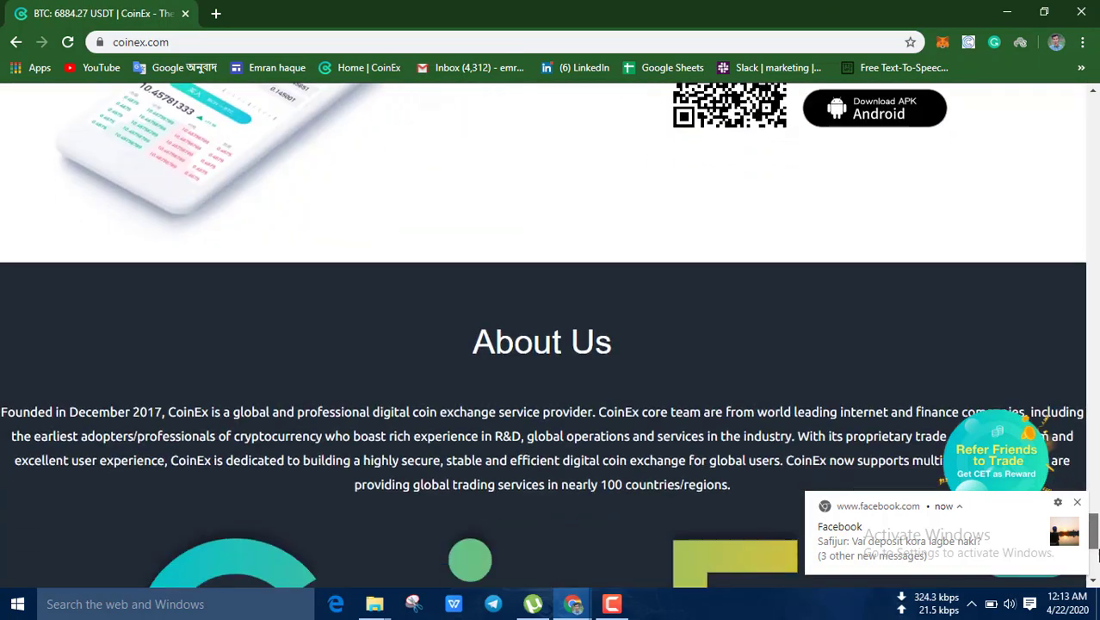
{"action": "left_click", "coordinate": [1077, 502]}
{"action": "left_click_drag", "start_coordinate": [1090, 555], "coordinate": [1092, 121]}
{"action": "mouse_move", "coordinate": [893, 148]}
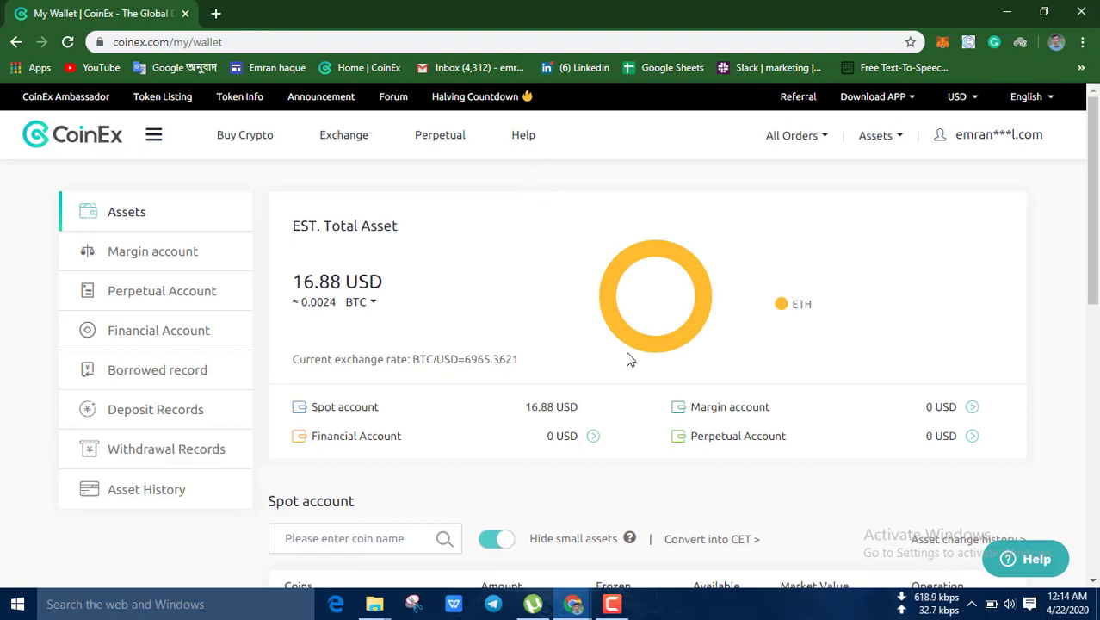
Review the Spot account balances in My Wallet, then go to the Exchange trading page.
{"action": "scroll", "coordinate": [393, 374], "scroll_direction": "down", "scroll_amount": 3}
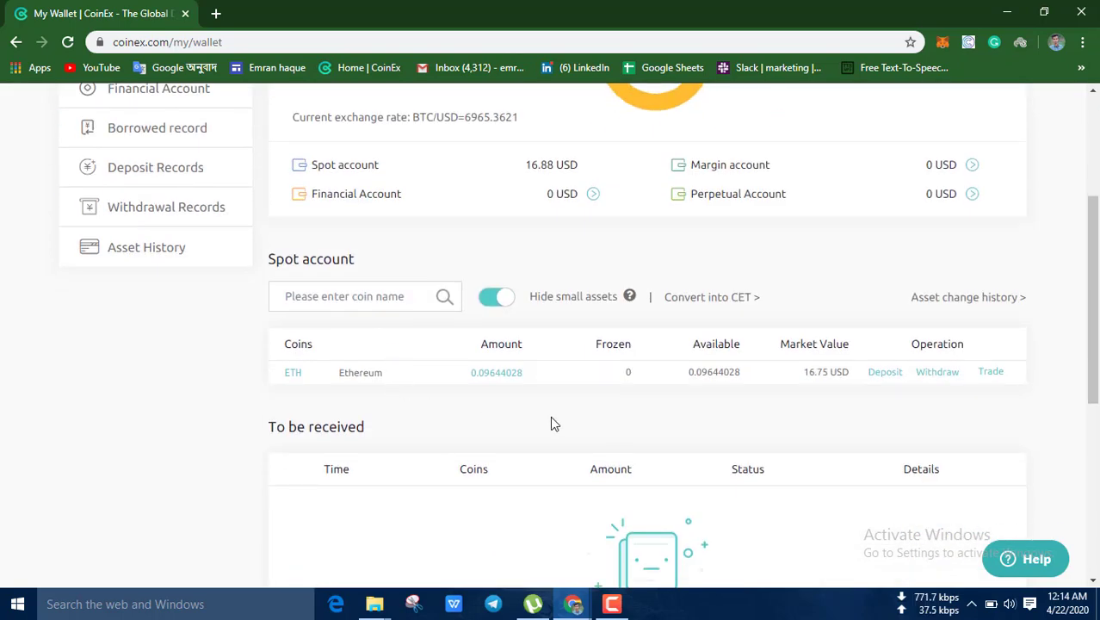
{"action": "scroll", "coordinate": [538, 400], "scroll_direction": "up", "scroll_amount": 2}
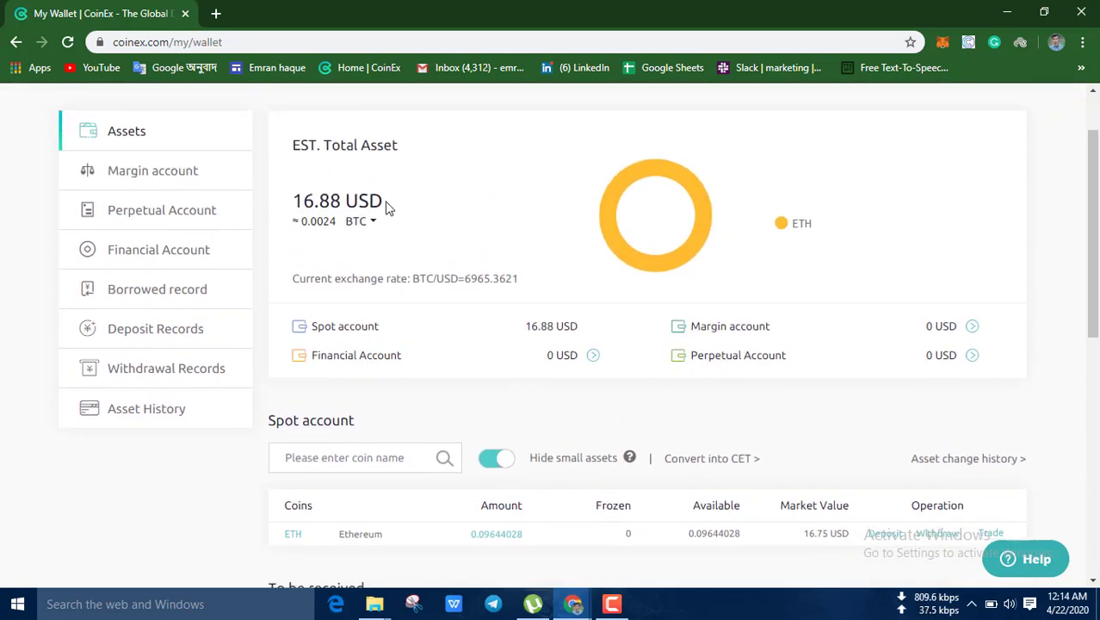
{"action": "left_click_drag", "start_coordinate": [370, 205], "coordinate": [248, 212]}
{"action": "left_click", "coordinate": [422, 207]}
{"action": "scroll", "coordinate": [432, 209], "scroll_direction": "up", "scroll_amount": 1}
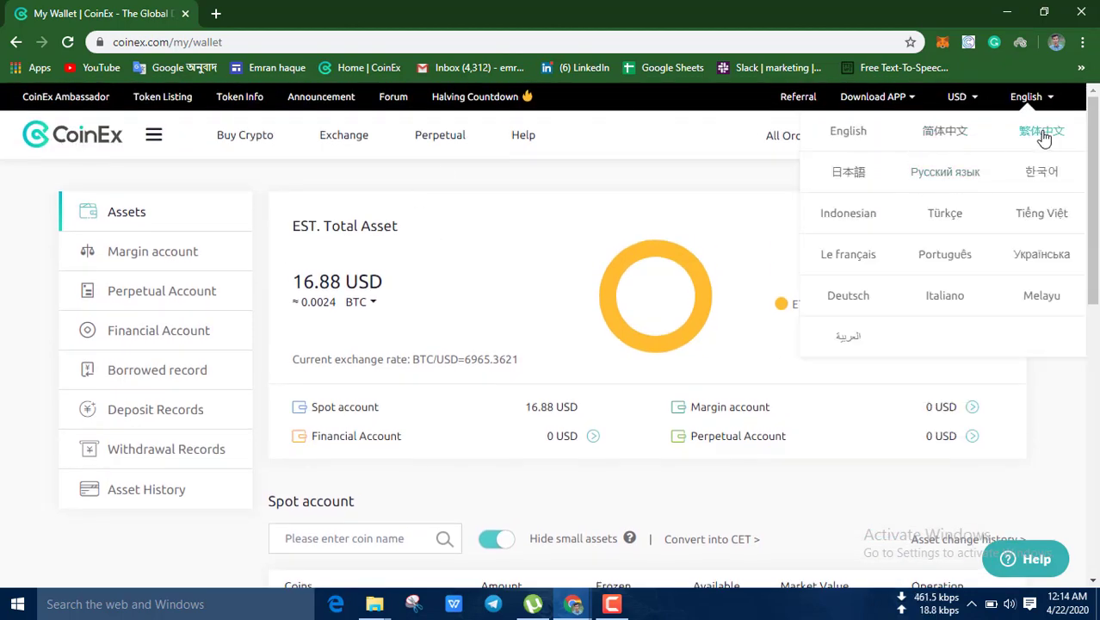
{"action": "scroll", "coordinate": [413, 313], "scroll_direction": "down", "scroll_amount": 3}
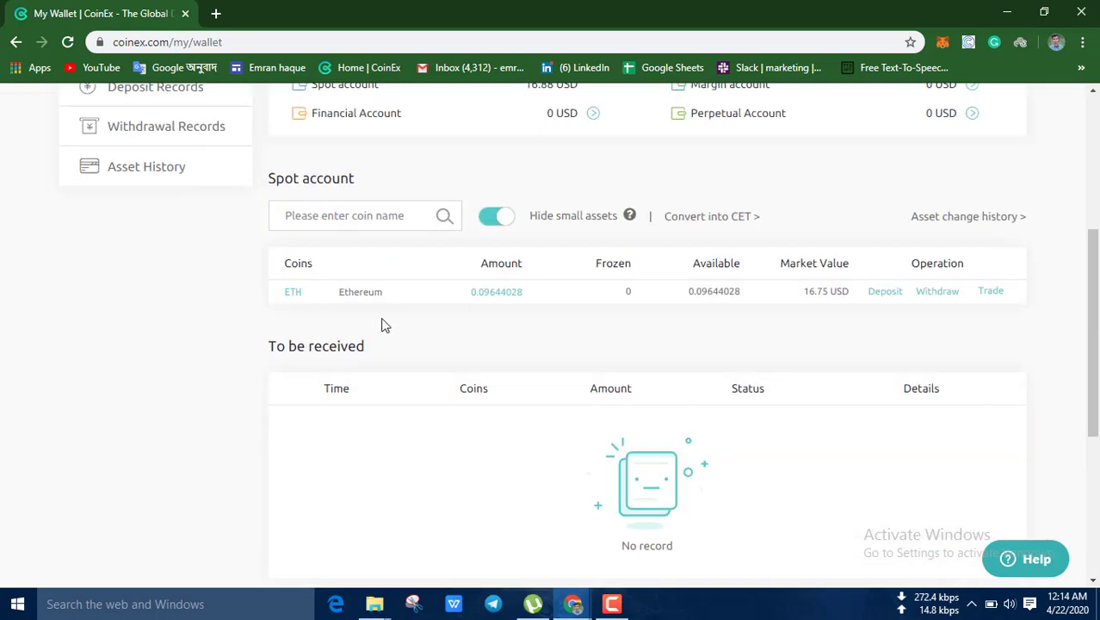
{"action": "scroll", "coordinate": [341, 321], "scroll_direction": "up", "scroll_amount": 3}
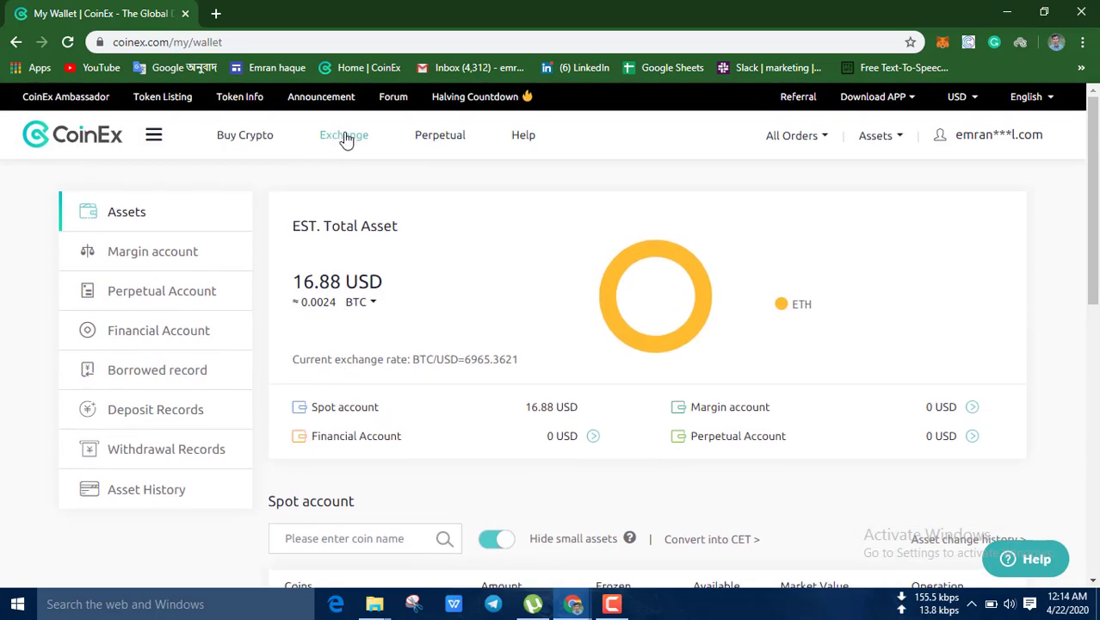
{"action": "left_click", "coordinate": [349, 145]}
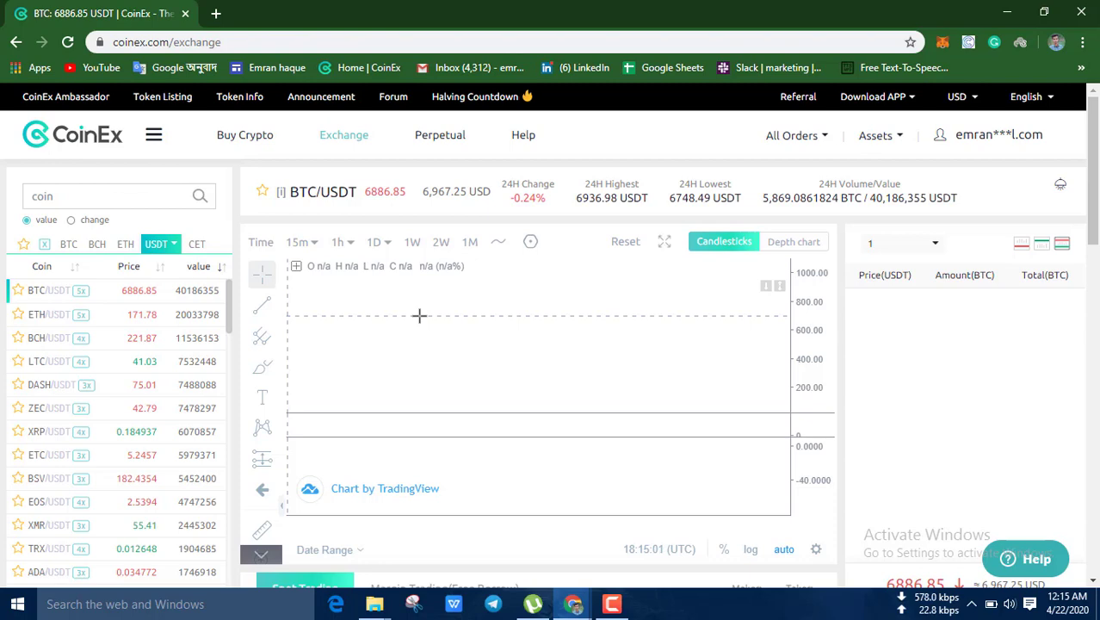
Explore the BTC/USDT market and stop order forms, visiting each buy and sell price and amount field.
{"action": "scroll", "coordinate": [425, 290], "scroll_direction": "down", "scroll_amount": 4}
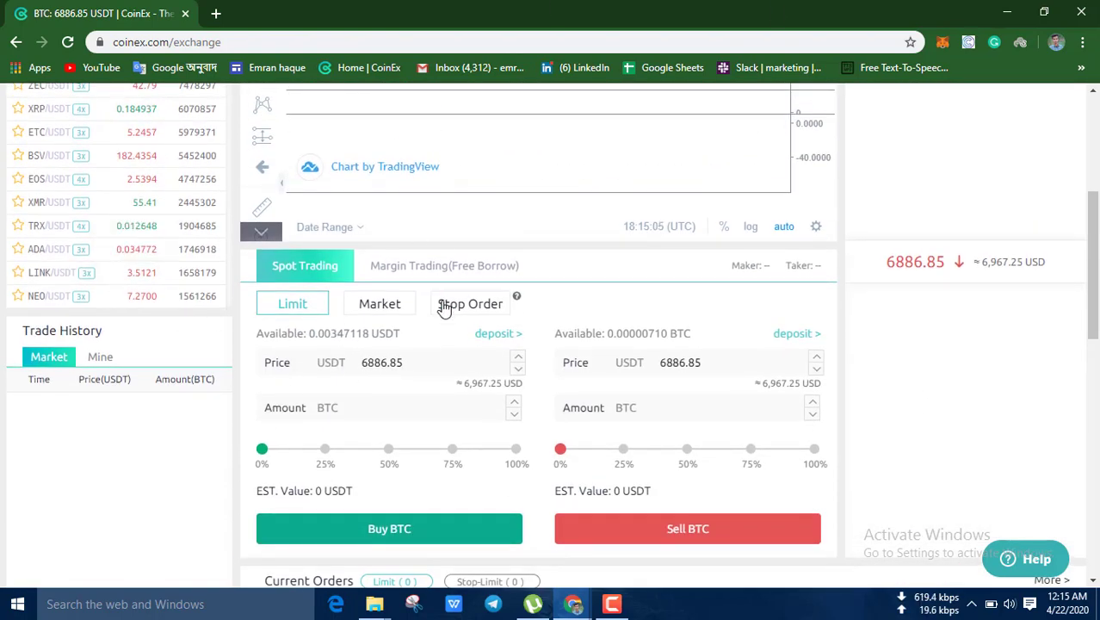
{"action": "left_click", "coordinate": [412, 310]}
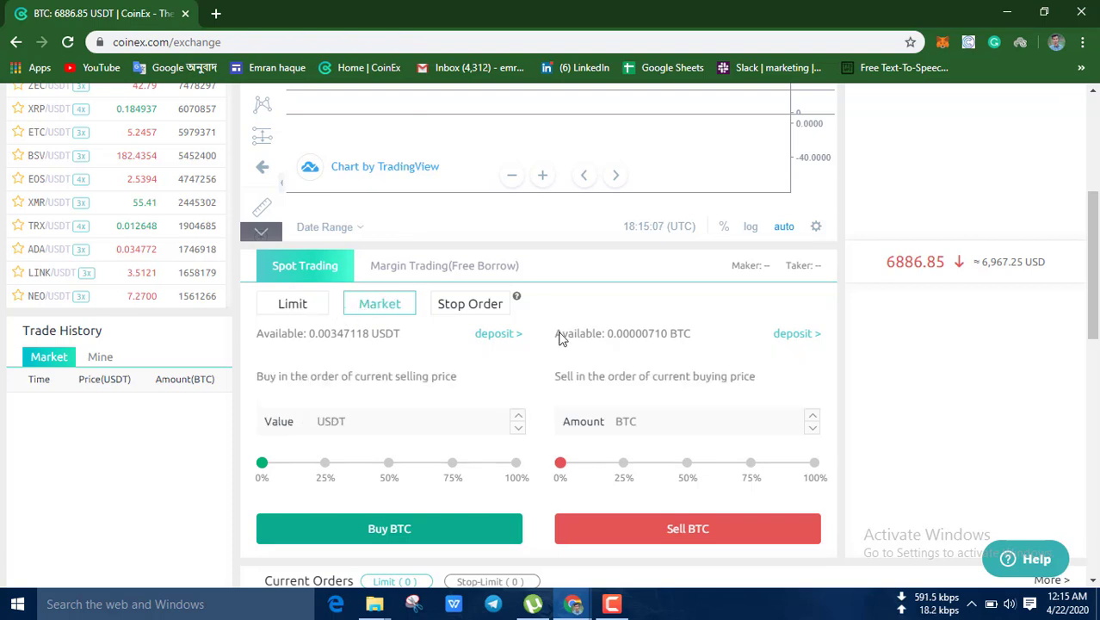
{"action": "left_click", "coordinate": [463, 310]}
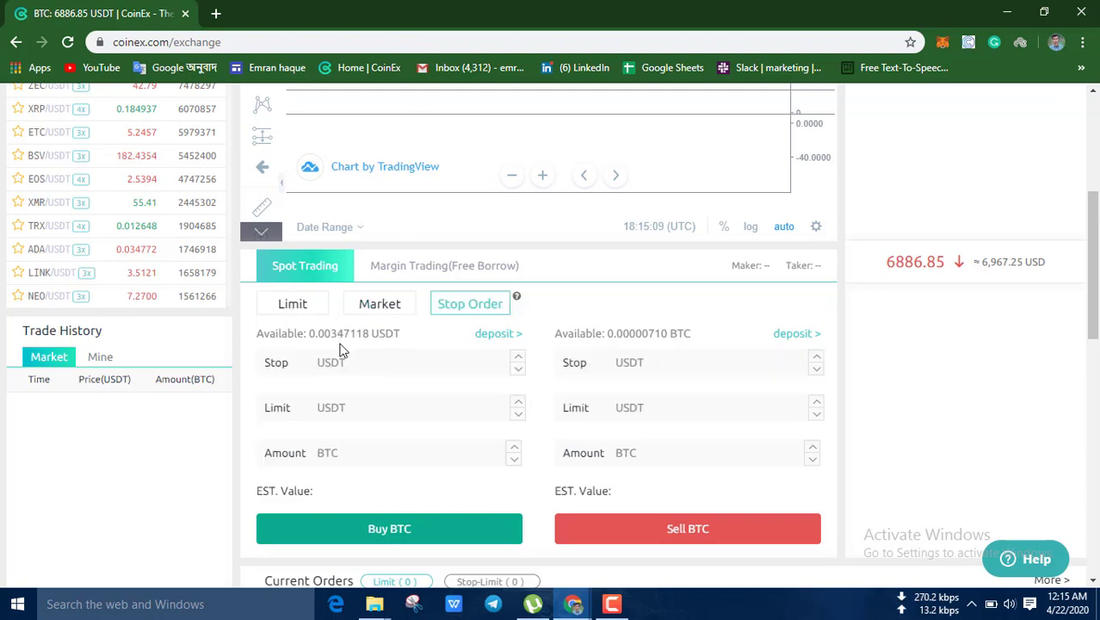
{"action": "left_click", "coordinate": [354, 370]}
{"action": "left_click", "coordinate": [388, 401]}
{"action": "left_click", "coordinate": [652, 372]}
{"action": "left_click", "coordinate": [667, 408]}
{"action": "left_click", "coordinate": [663, 454]}
Switch back to market orders, fill the sell amount with the full BTC balance, and return to the top.
{"action": "scroll", "coordinate": [667, 377], "scroll_direction": "up", "scroll_amount": 1}
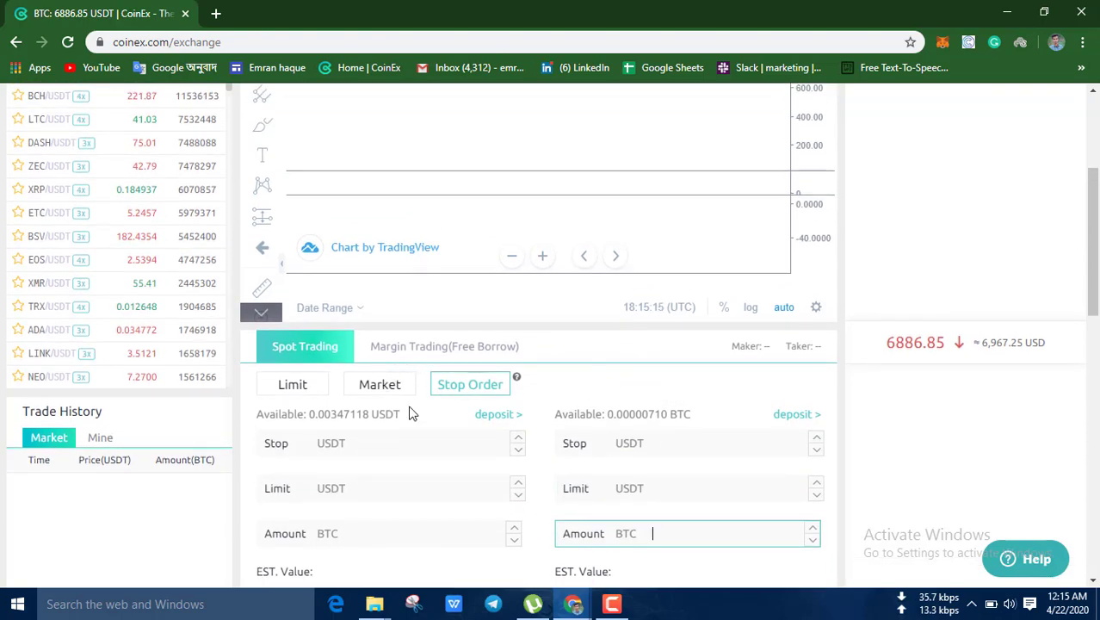
{"action": "scroll", "coordinate": [338, 300], "scroll_direction": "down", "scroll_amount": 3}
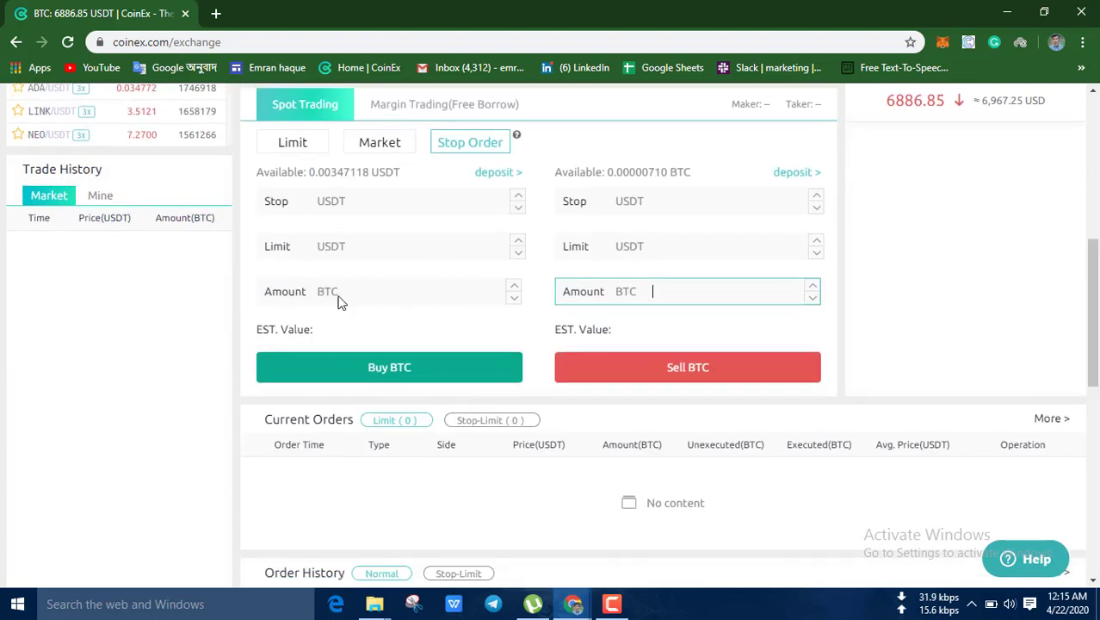
{"action": "left_click", "coordinate": [362, 146]}
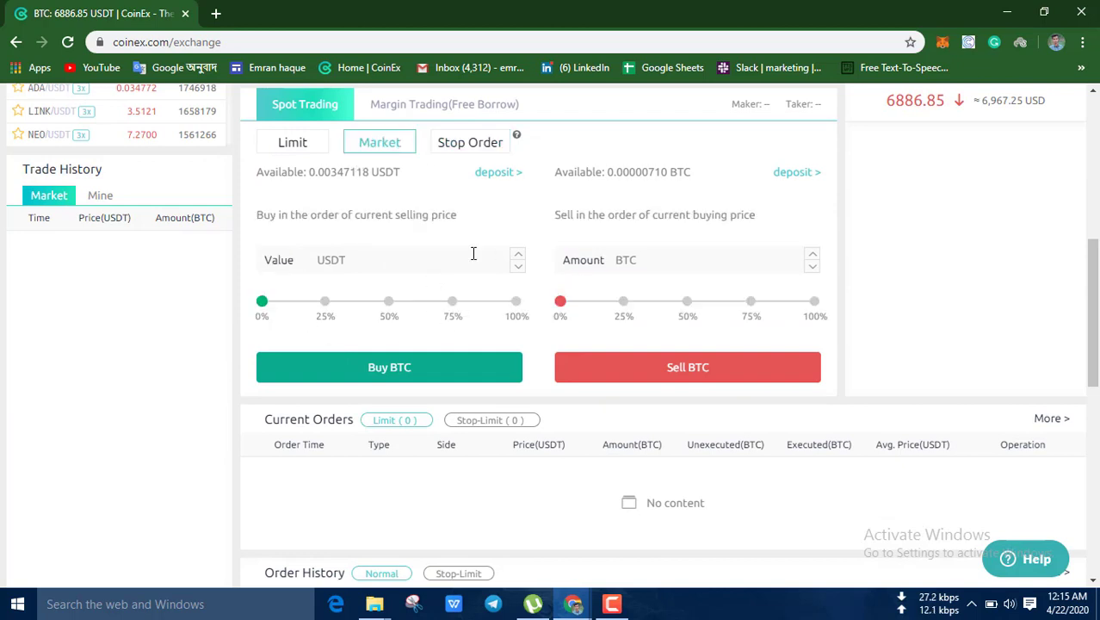
{"action": "scroll", "coordinate": [498, 253], "scroll_direction": "up", "scroll_amount": 1}
{"action": "left_click", "coordinate": [801, 392]}
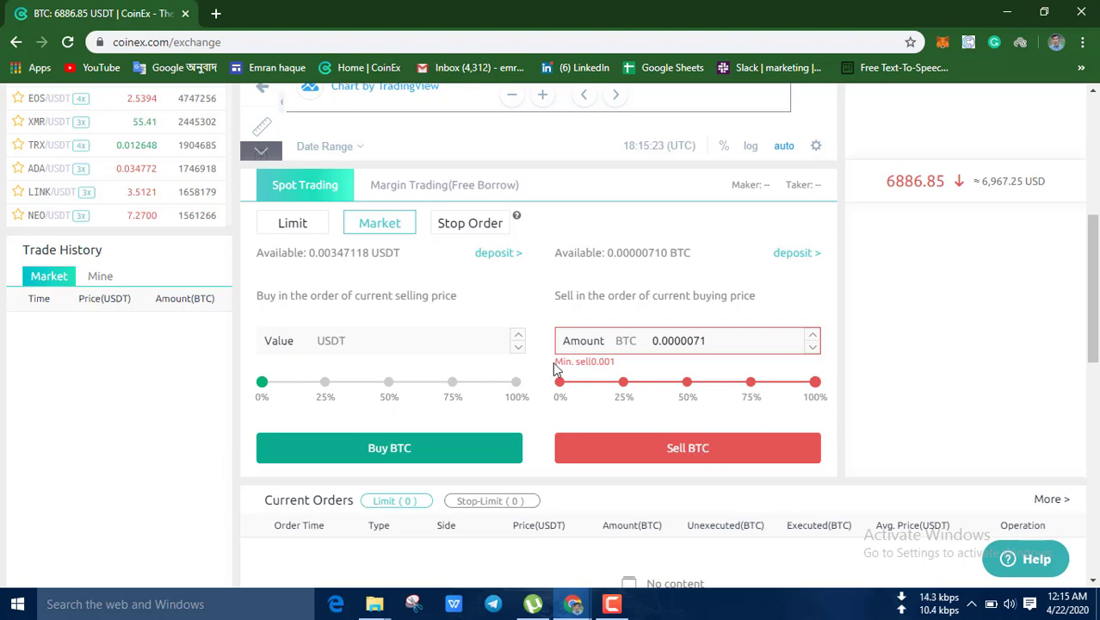
{"action": "scroll", "coordinate": [557, 370], "scroll_direction": "up", "scroll_amount": 2}
{"action": "scroll", "coordinate": [277, 375], "scroll_direction": "up", "scroll_amount": 3}
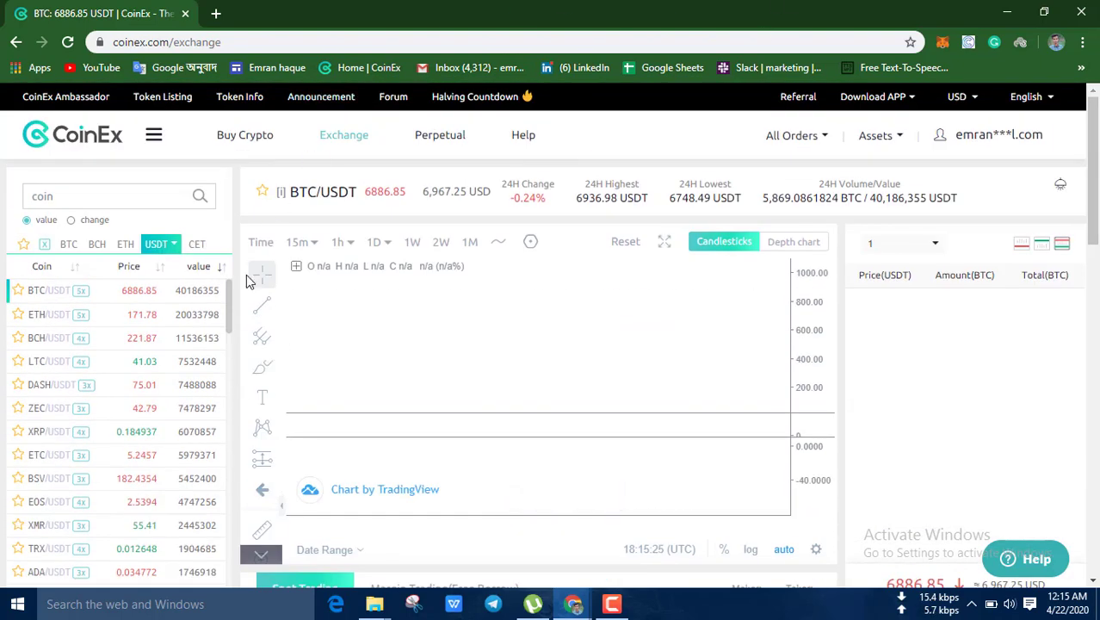
Search 'eth' in the coin list, open the ETH/USDT market and reload the timed-out page.
{"action": "left_click", "coordinate": [129, 207]}
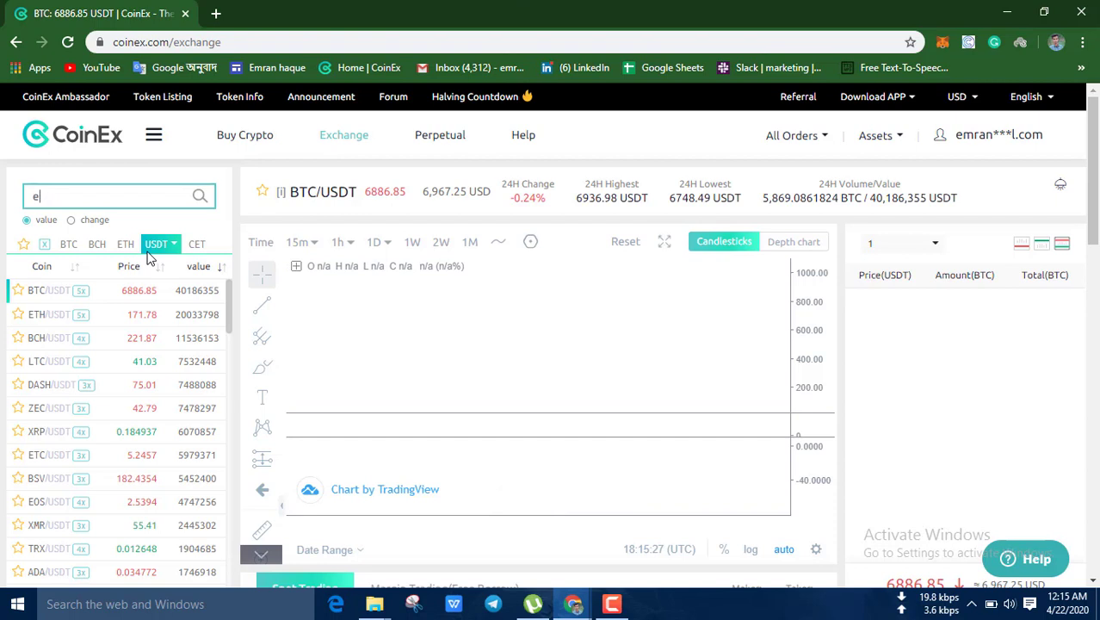
{"action": "type", "text": "eth"}
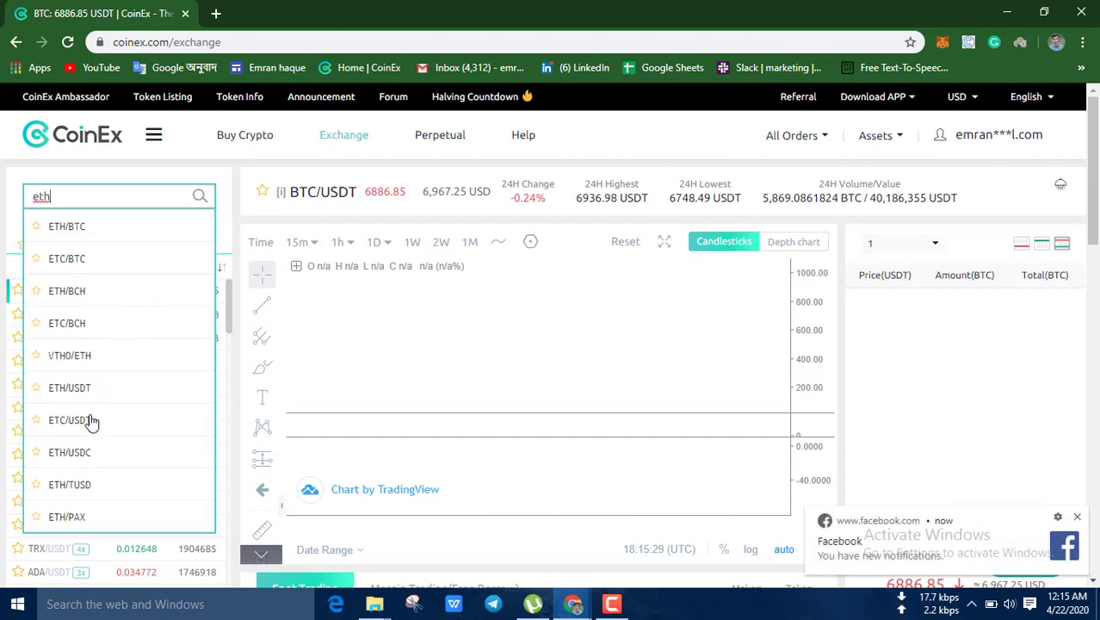
{"action": "left_click", "coordinate": [93, 388]}
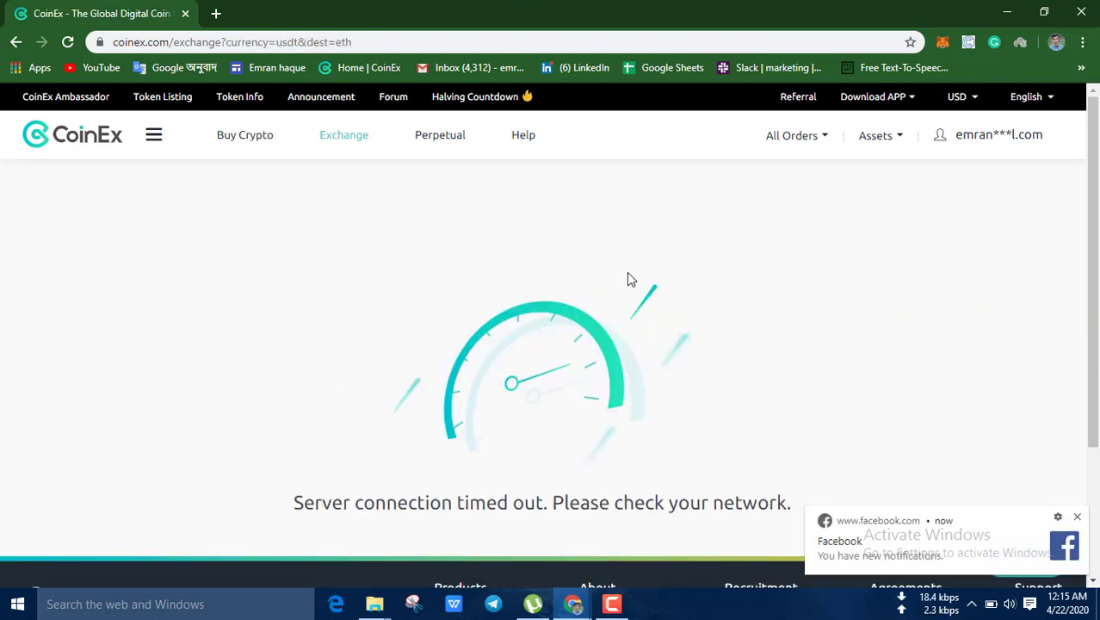
{"action": "right_click", "coordinate": [297, 287]}
{"action": "left_click", "coordinate": [365, 341]}
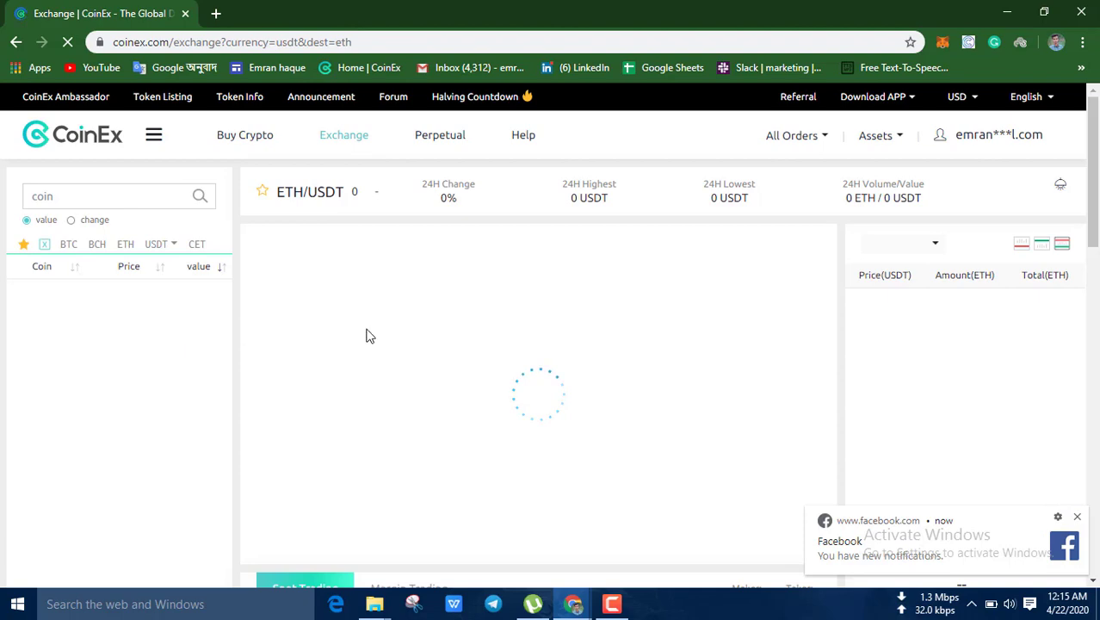
Dismiss the Facebook notification, review the ETH/USDT chart, then go to the Perpetual BTCUSD contracts page.
{"action": "left_click", "coordinate": [1077, 517]}
{"action": "scroll", "coordinate": [534, 317], "scroll_direction": "down", "scroll_amount": 2}
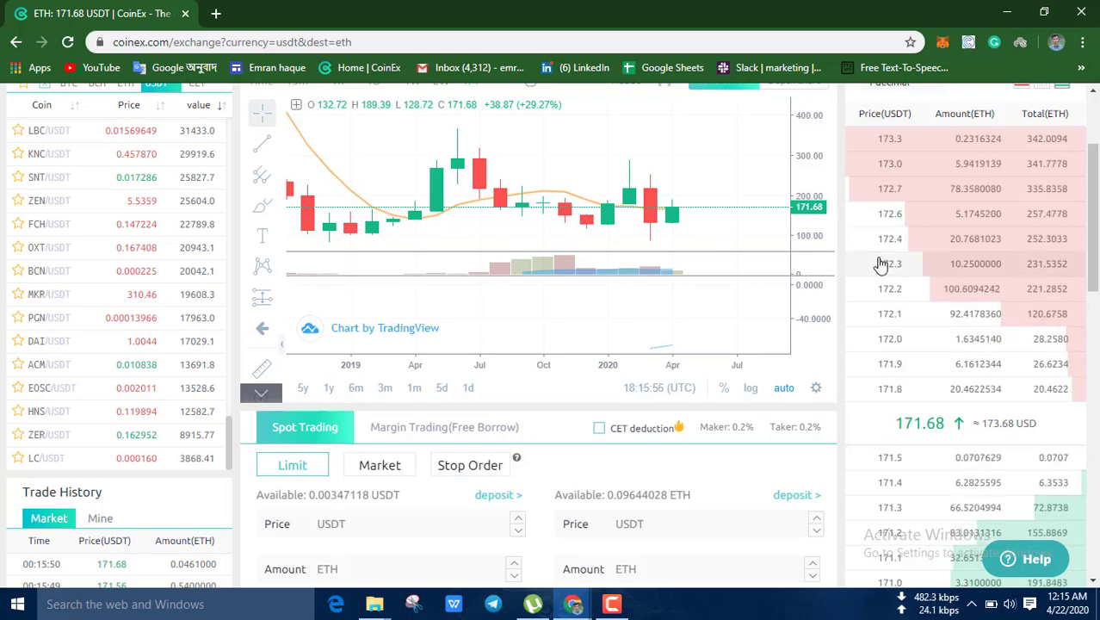
{"action": "scroll", "coordinate": [633, 260], "scroll_direction": "up", "scroll_amount": 1}
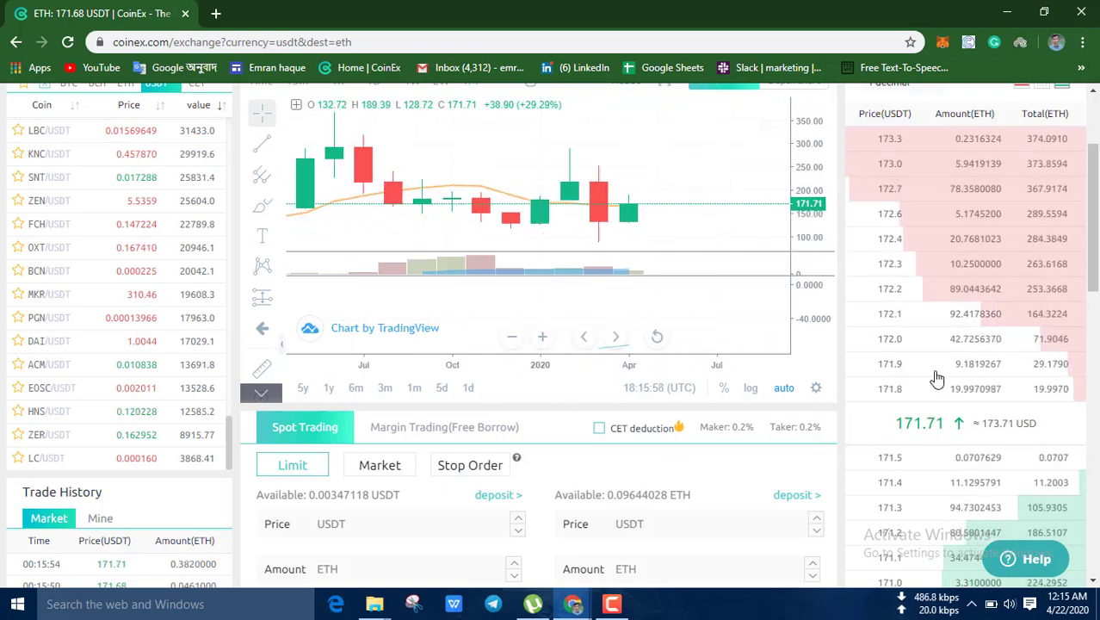
{"action": "left_click_drag", "start_coordinate": [1092, 198], "coordinate": [1091, 150]}
{"action": "scroll", "coordinate": [519, 381], "scroll_direction": "down", "scroll_amount": 1}
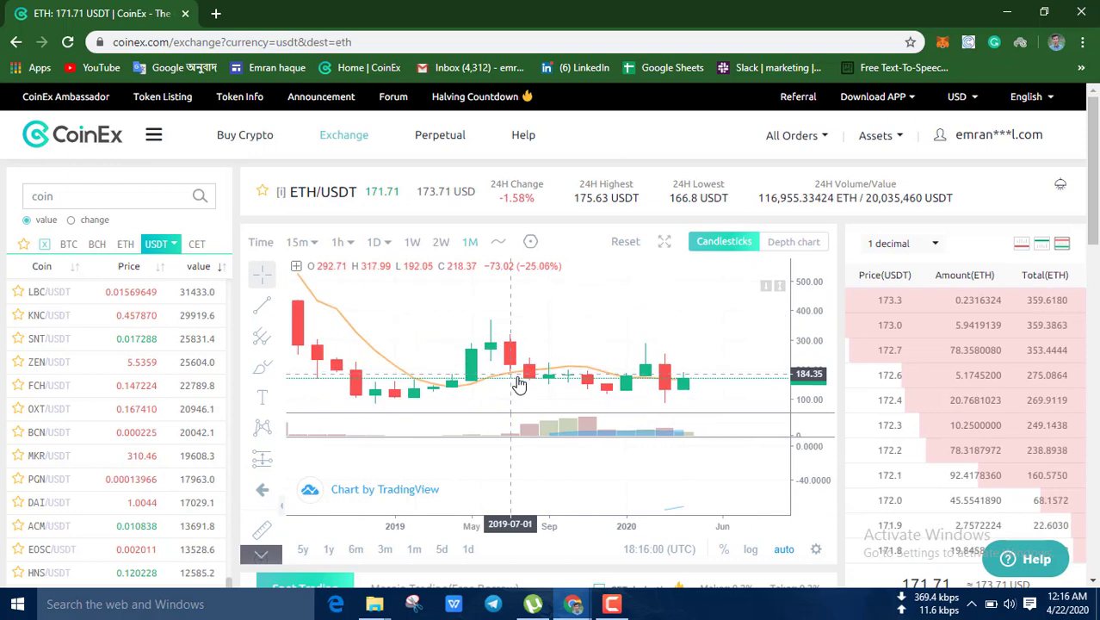
{"action": "scroll", "coordinate": [568, 413], "scroll_direction": "up", "scroll_amount": 2}
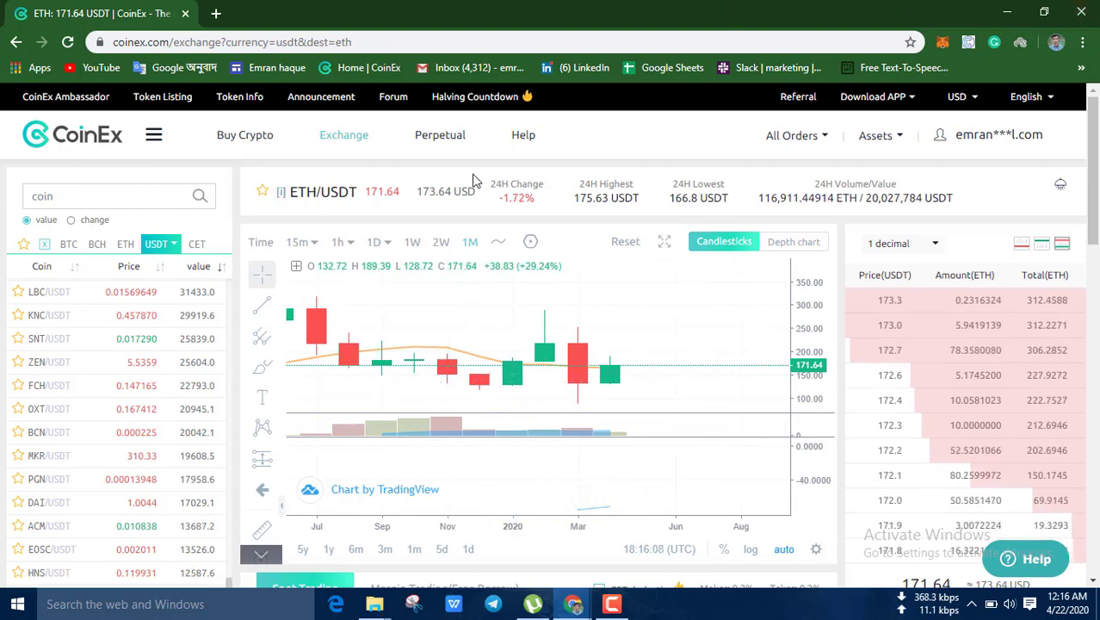
{"action": "left_click", "coordinate": [442, 140]}
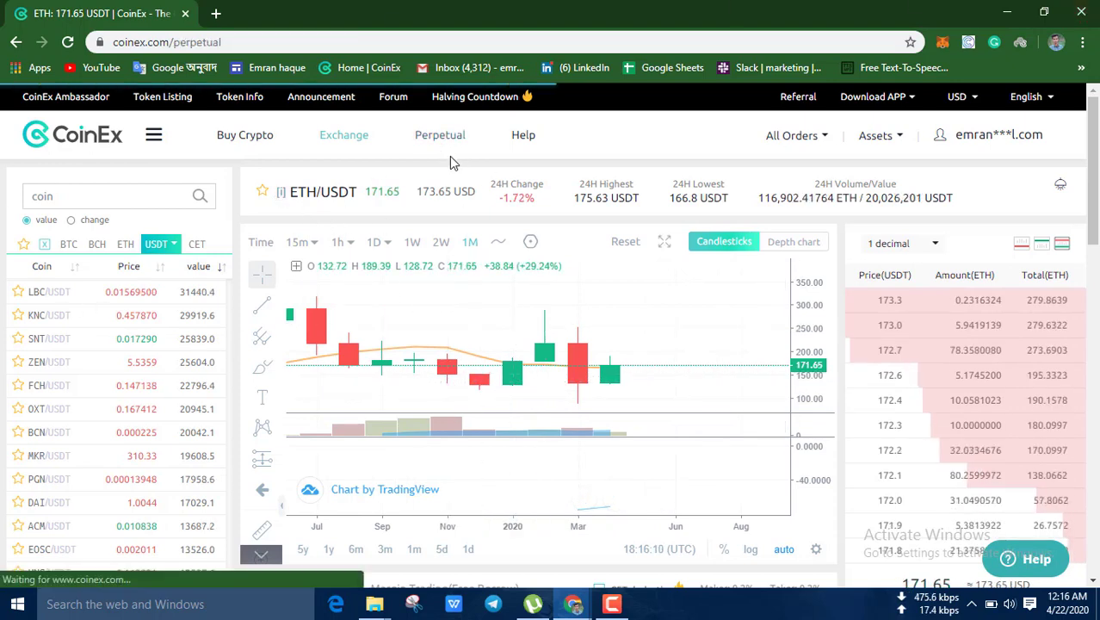
Open the Referral page, close the Binance Free Calls notification and review the trading fee reward headline.
{"action": "left_click", "coordinate": [796, 97]}
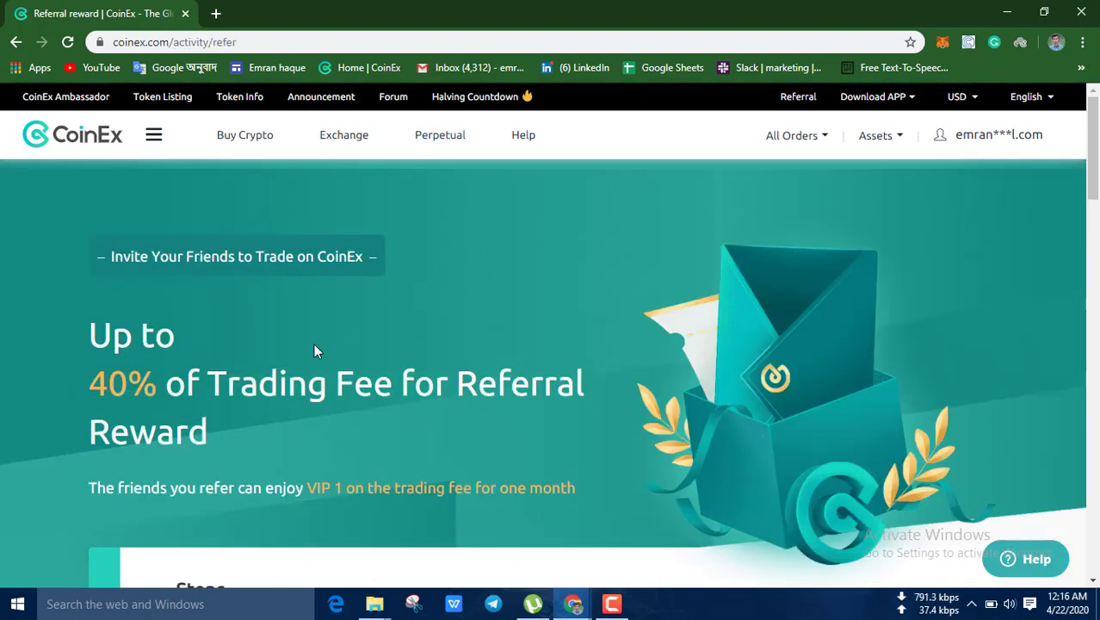
{"action": "scroll", "coordinate": [326, 344], "scroll_direction": "down", "scroll_amount": 5}
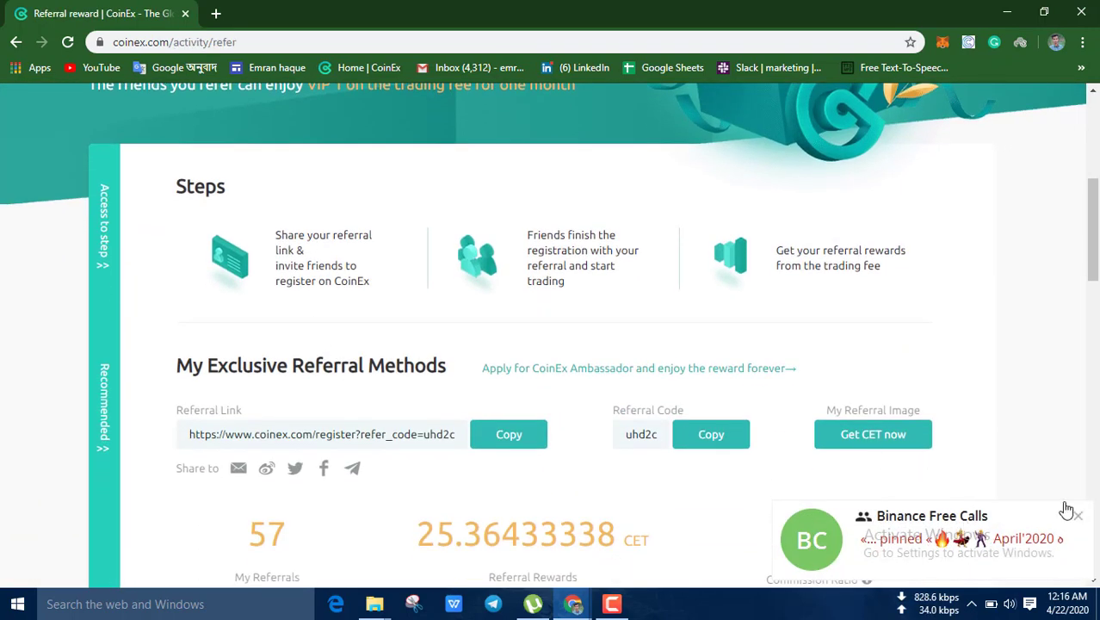
{"action": "left_click", "coordinate": [1077, 515]}
{"action": "scroll", "coordinate": [295, 359], "scroll_direction": "down", "scroll_amount": 3}
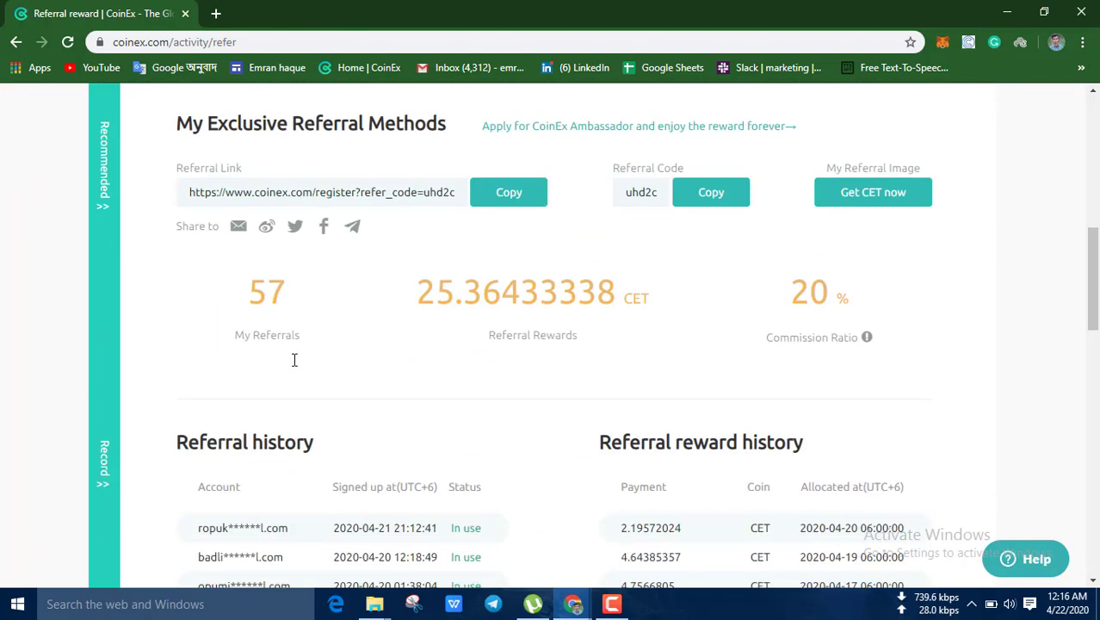
{"action": "scroll", "coordinate": [432, 274], "scroll_direction": "up", "scroll_amount": 1}
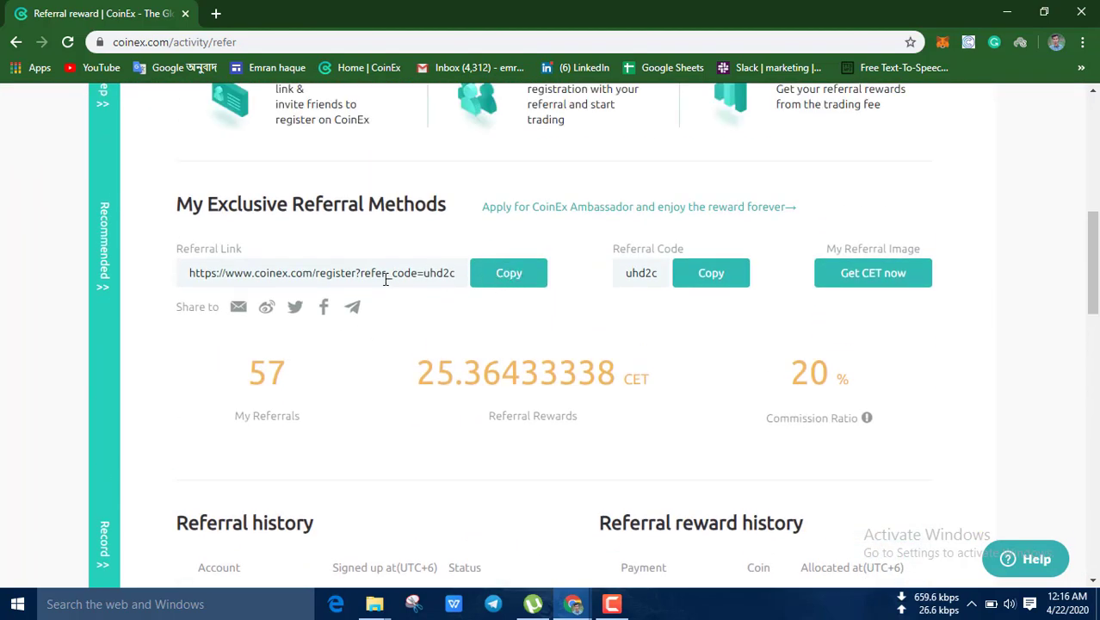
{"action": "scroll", "coordinate": [852, 297], "scroll_direction": "up", "scroll_amount": 5}
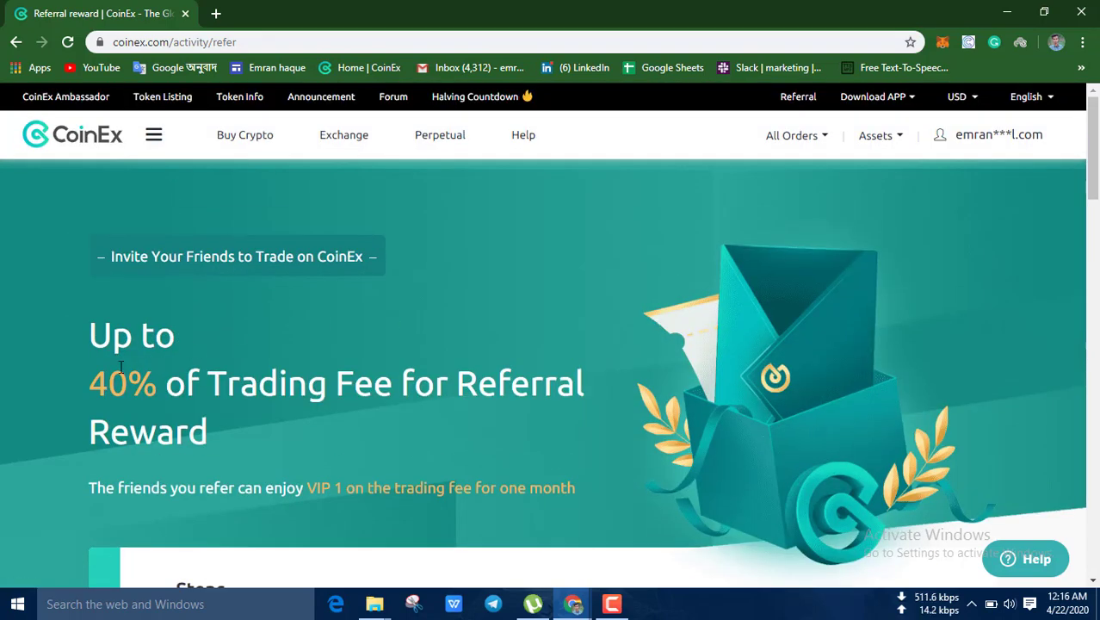
{"action": "left_click_drag", "start_coordinate": [86, 370], "coordinate": [191, 388]}
{"action": "left_click", "coordinate": [290, 426]}
Review the referral stats (57 referrals, 25.36433338 CET, 20% commission) and history tables.
{"action": "scroll", "coordinate": [290, 425], "scroll_direction": "down", "scroll_amount": 10}
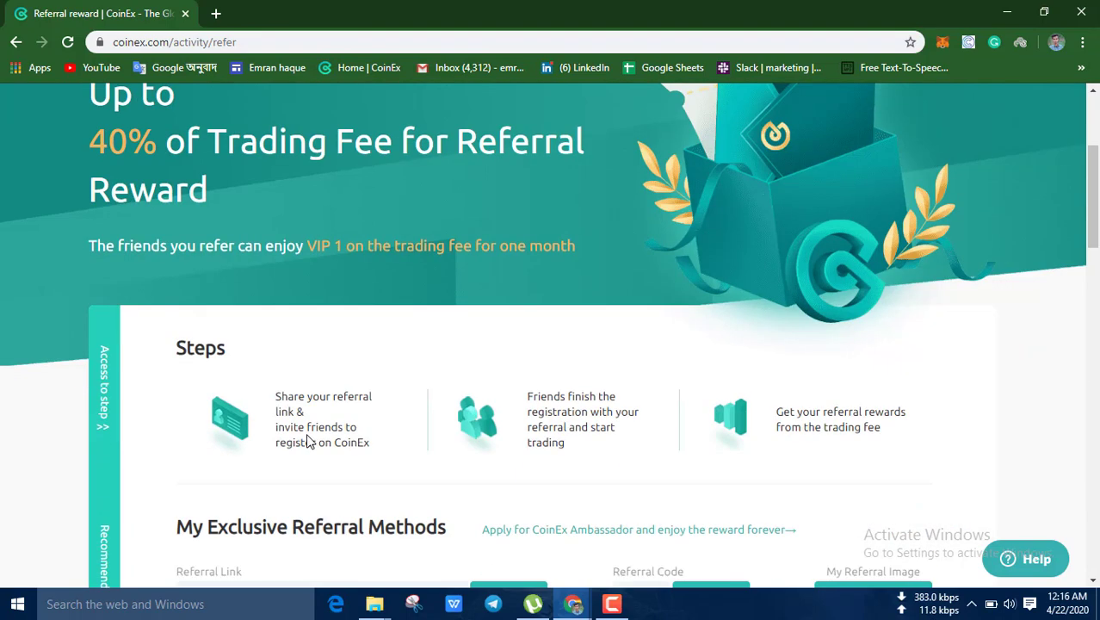
{"action": "scroll", "coordinate": [527, 285], "scroll_direction": "up", "scroll_amount": 3}
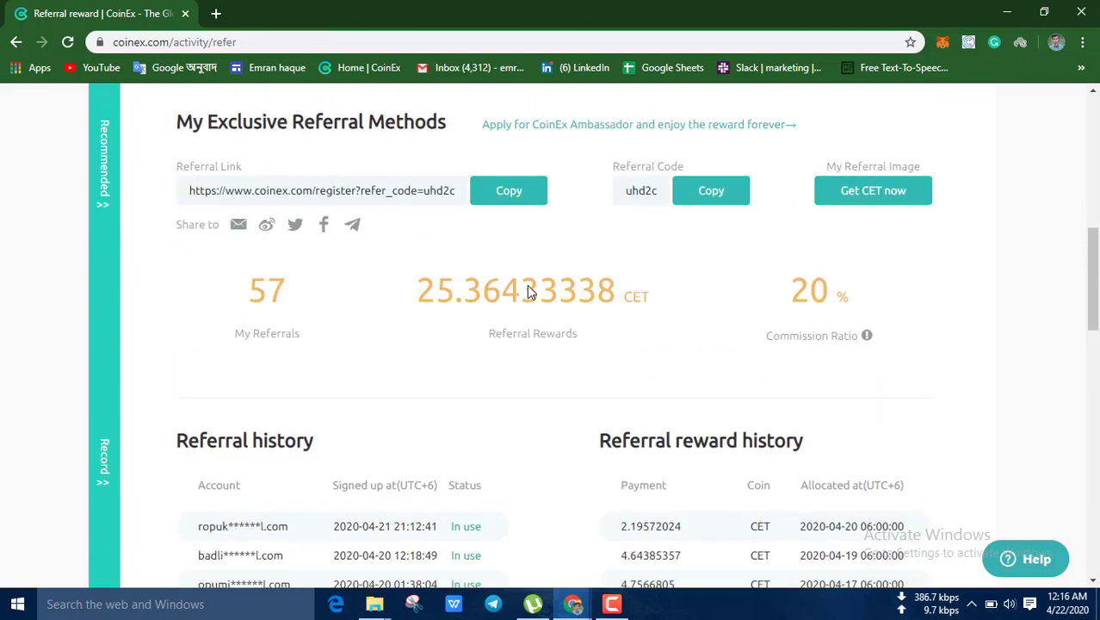
{"action": "left_click_drag", "start_coordinate": [602, 340], "coordinate": [350, 270]}
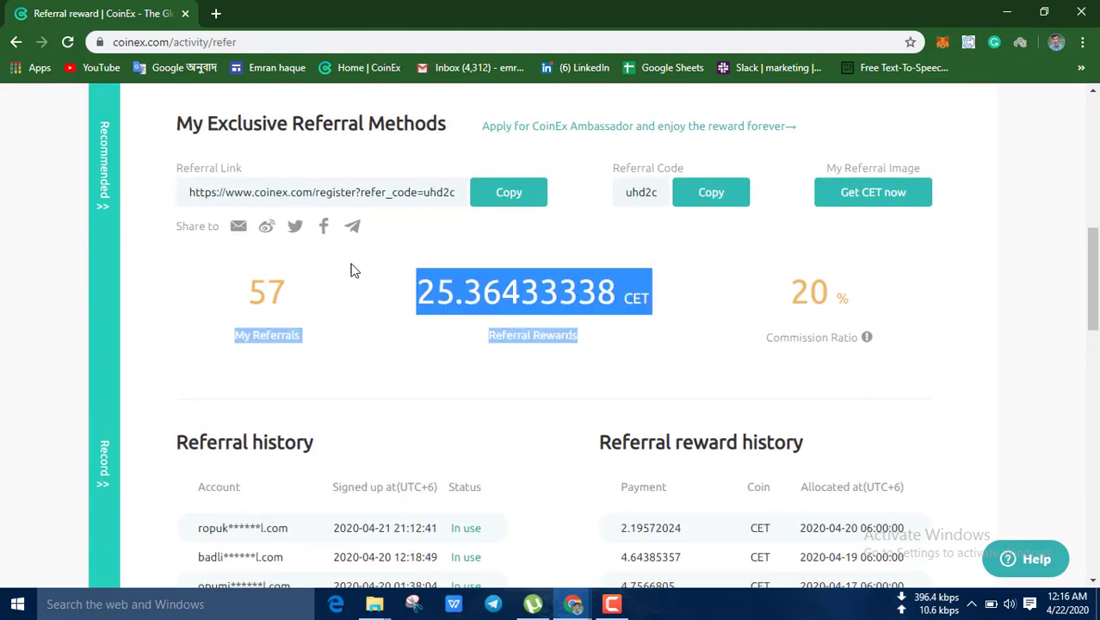
{"action": "left_click", "coordinate": [492, 375]}
{"action": "scroll", "coordinate": [433, 394], "scroll_direction": "down", "scroll_amount": 3}
{"action": "scroll", "coordinate": [577, 395], "scroll_direction": "up", "scroll_amount": 1}
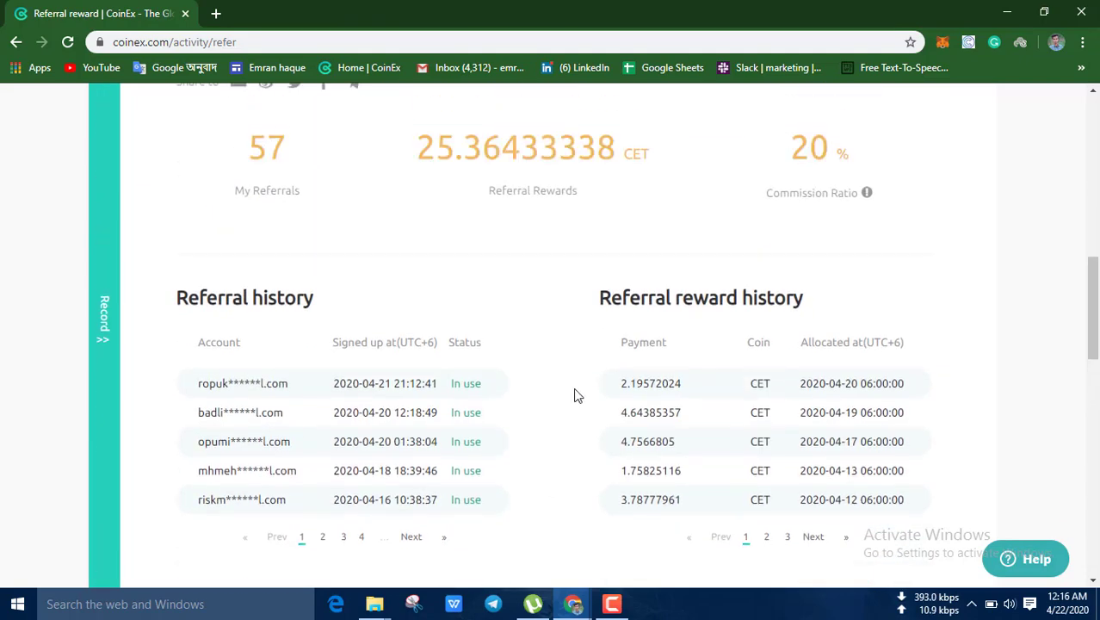
{"action": "scroll", "coordinate": [575, 387], "scroll_direction": "up", "scroll_amount": 10}
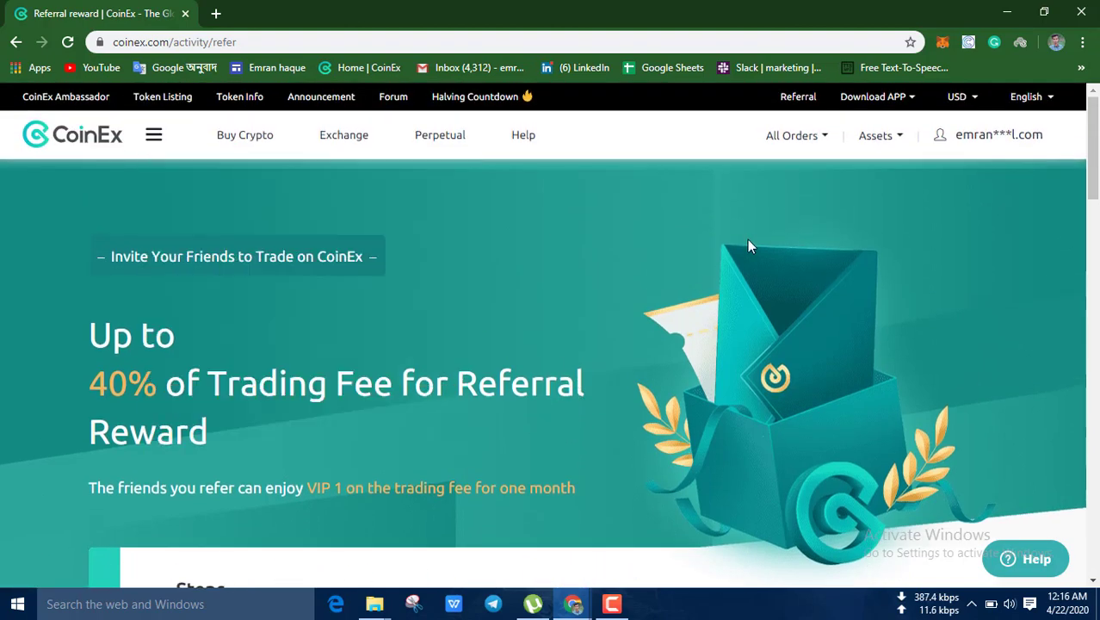
{"action": "scroll", "coordinate": [690, 300], "scroll_direction": "down", "scroll_amount": 15}
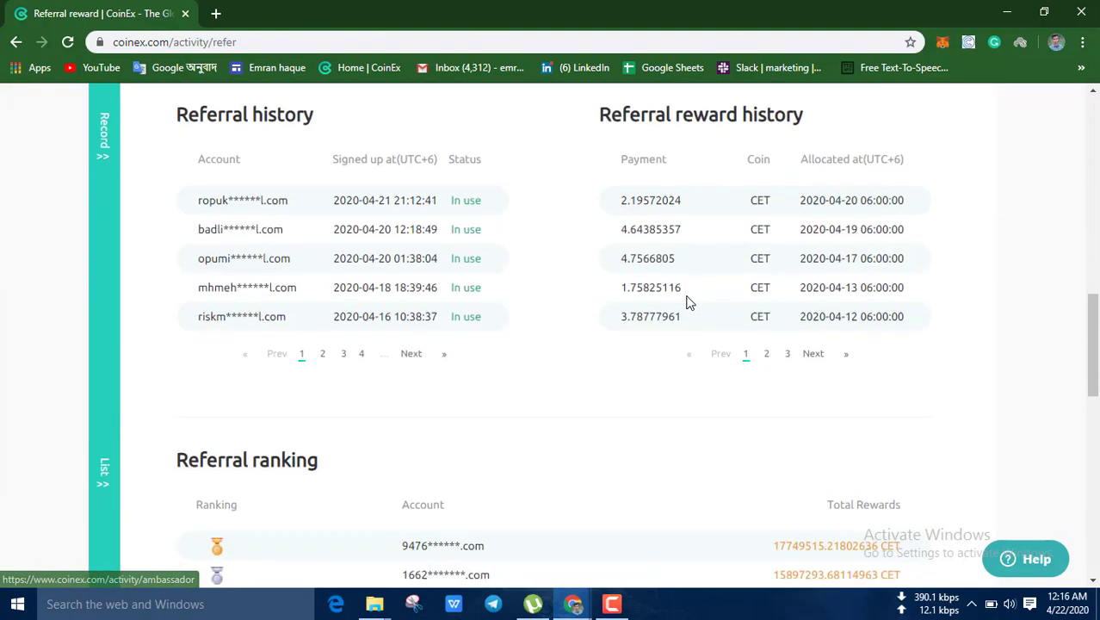
{"action": "scroll", "coordinate": [688, 302], "scroll_direction": "down", "scroll_amount": 5}
{"action": "scroll", "coordinate": [689, 305], "scroll_direction": "up", "scroll_amount": 15}
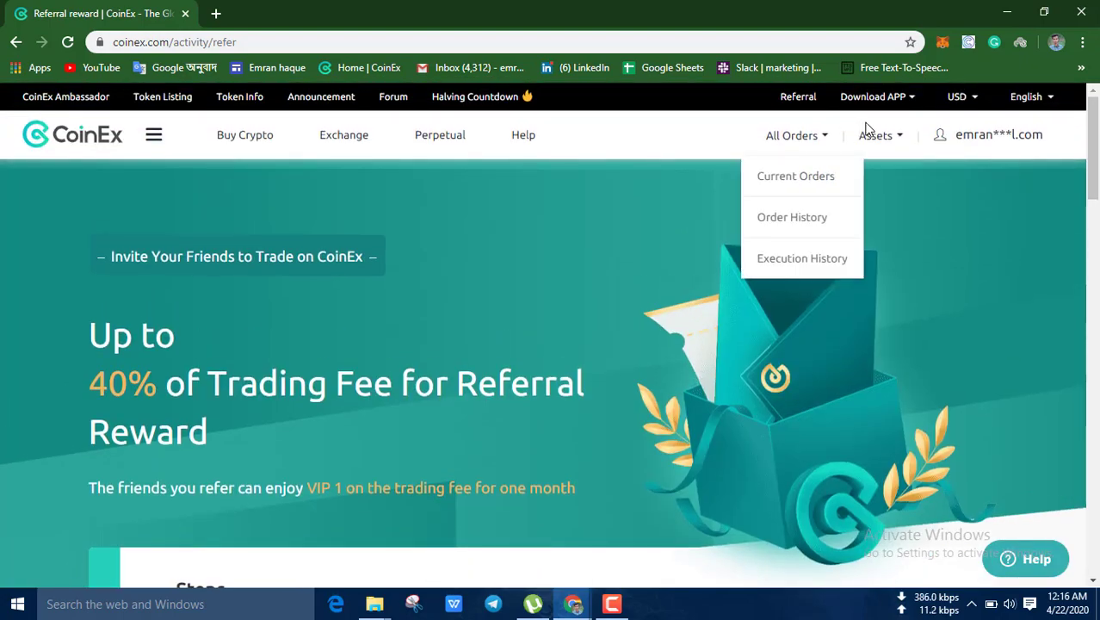
Open Assets (Deposit&Withdraw) and go to the ETH deposit page.
{"action": "mouse_move", "coordinate": [875, 135]}
{"action": "left_click", "coordinate": [861, 174]}
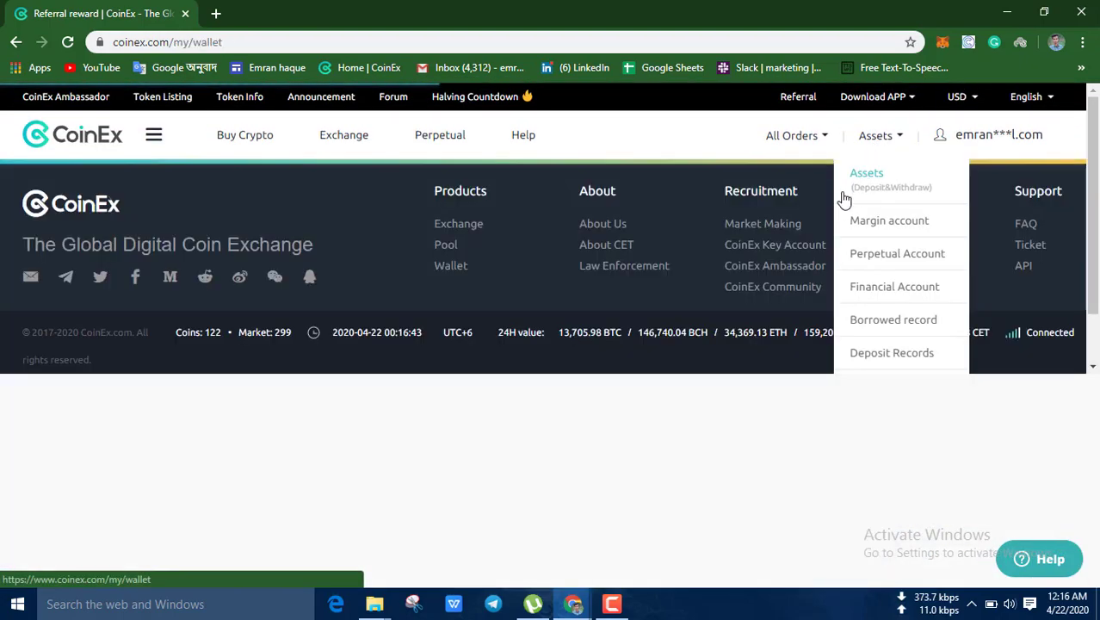
{"action": "scroll", "coordinate": [333, 425], "scroll_direction": "down", "scroll_amount": 5}
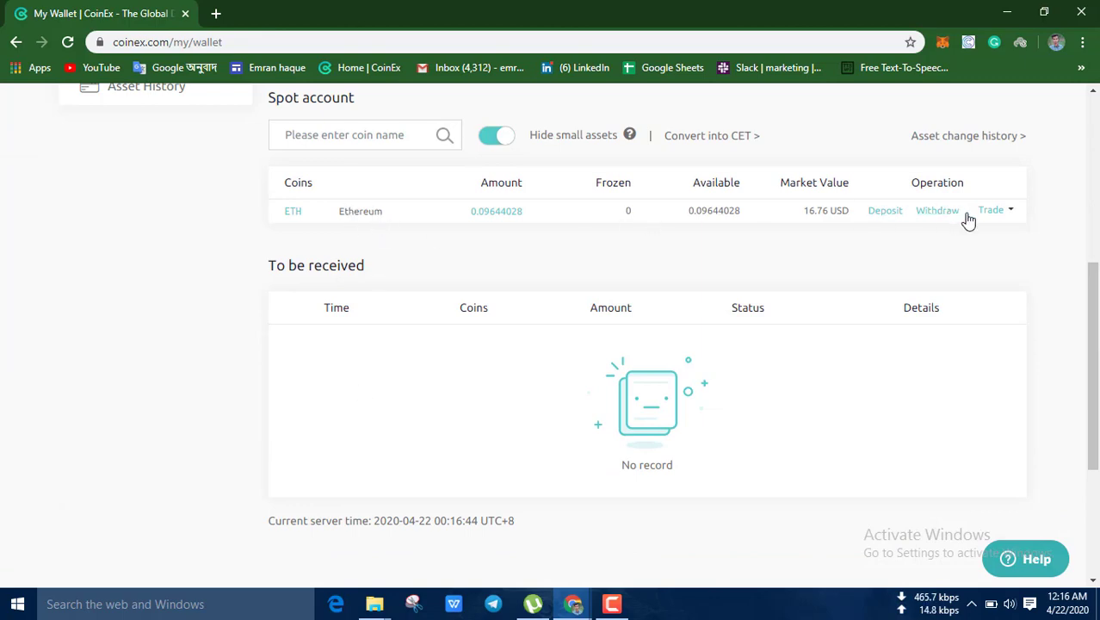
{"action": "left_click", "coordinate": [893, 215]}
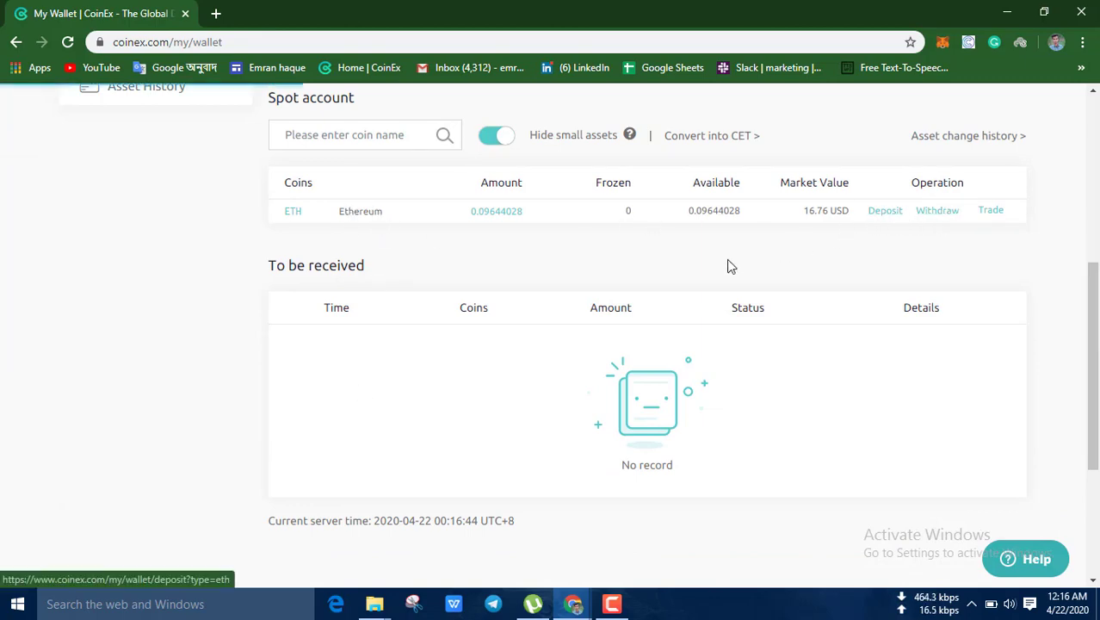
{"action": "scroll", "coordinate": [413, 310], "scroll_direction": "down", "scroll_amount": 2}
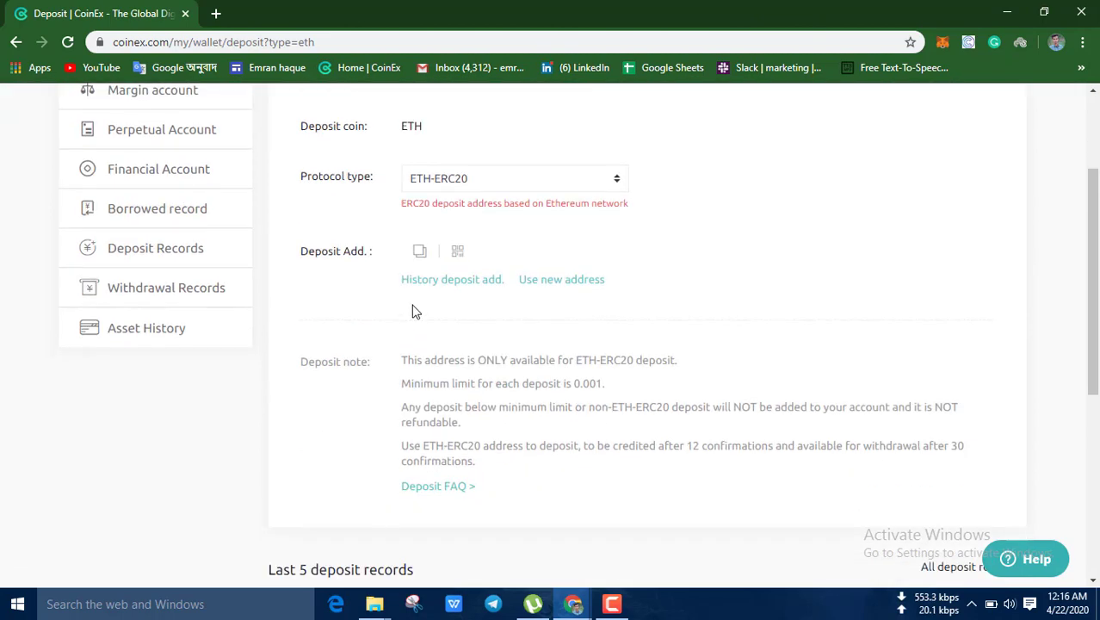
{"action": "scroll", "coordinate": [592, 289], "scroll_direction": "up", "scroll_amount": 1}
Switch the ETH deposit protocol to ETH-CoinExChain past the memo warning, then back to ETH-ERC20.
{"action": "left_click", "coordinate": [572, 261]}
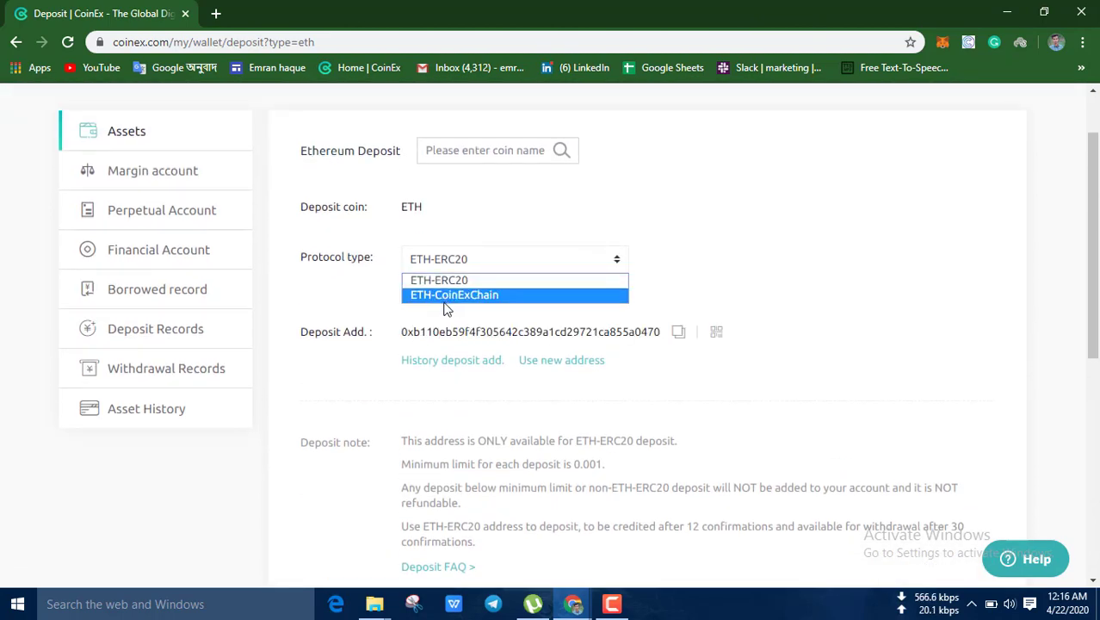
{"action": "left_click", "coordinate": [454, 295]}
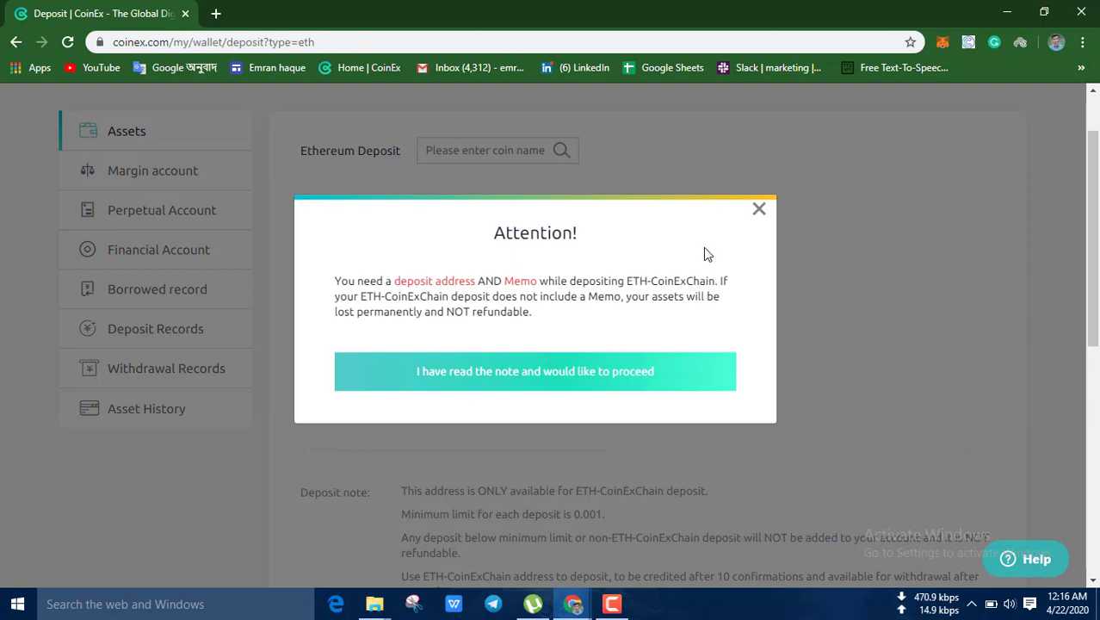
{"action": "left_click", "coordinate": [607, 371]}
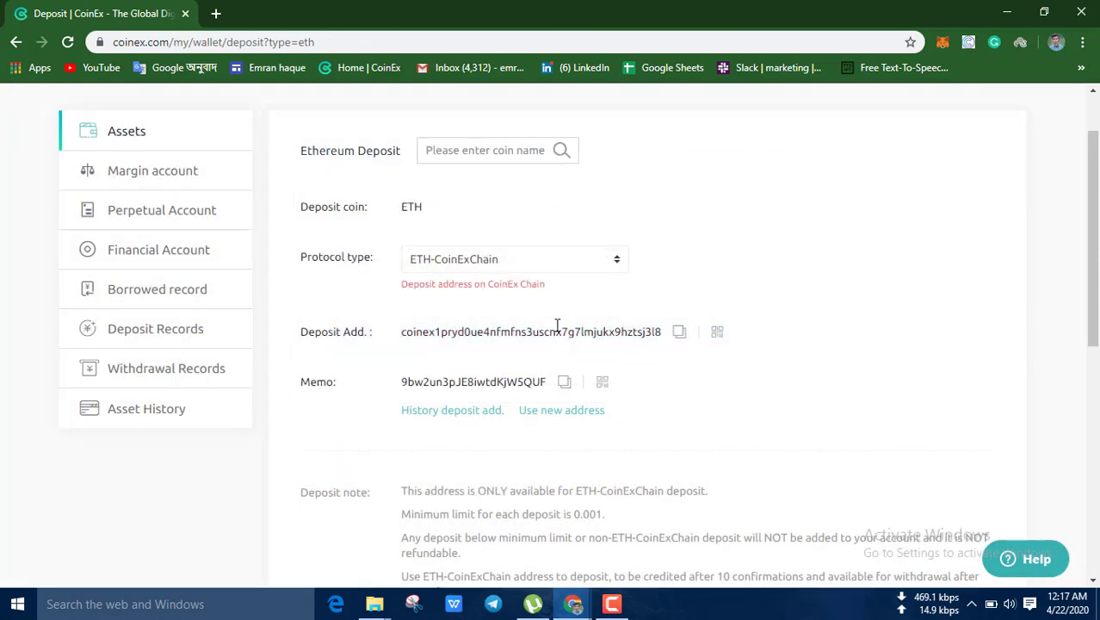
{"action": "left_click", "coordinate": [558, 265]}
{"action": "left_click", "coordinate": [426, 279]}
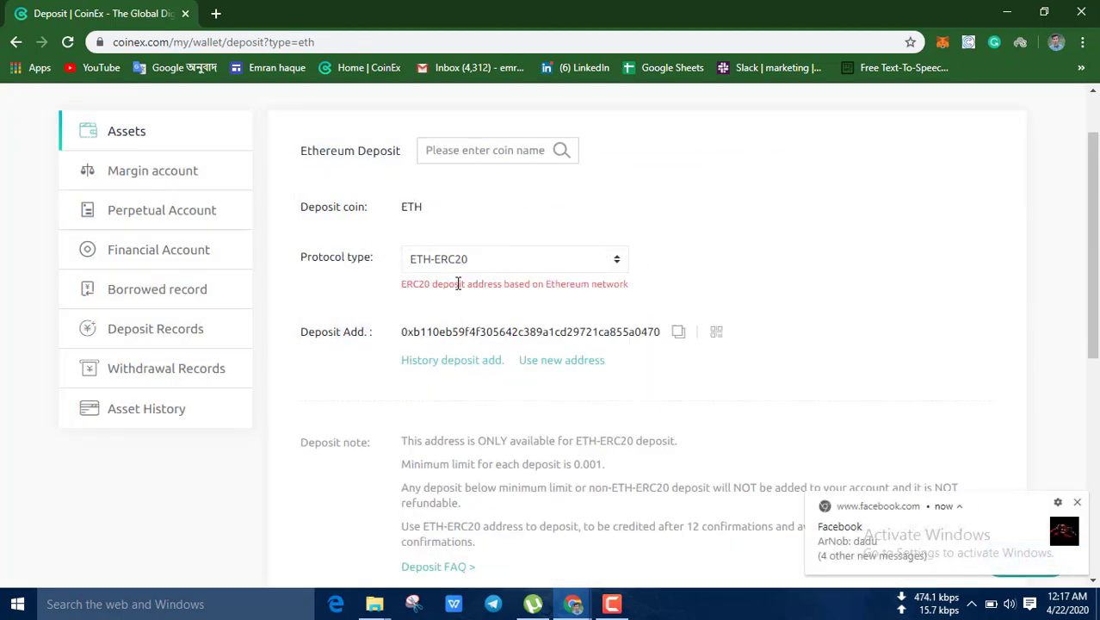
{"action": "left_click", "coordinate": [472, 258]}
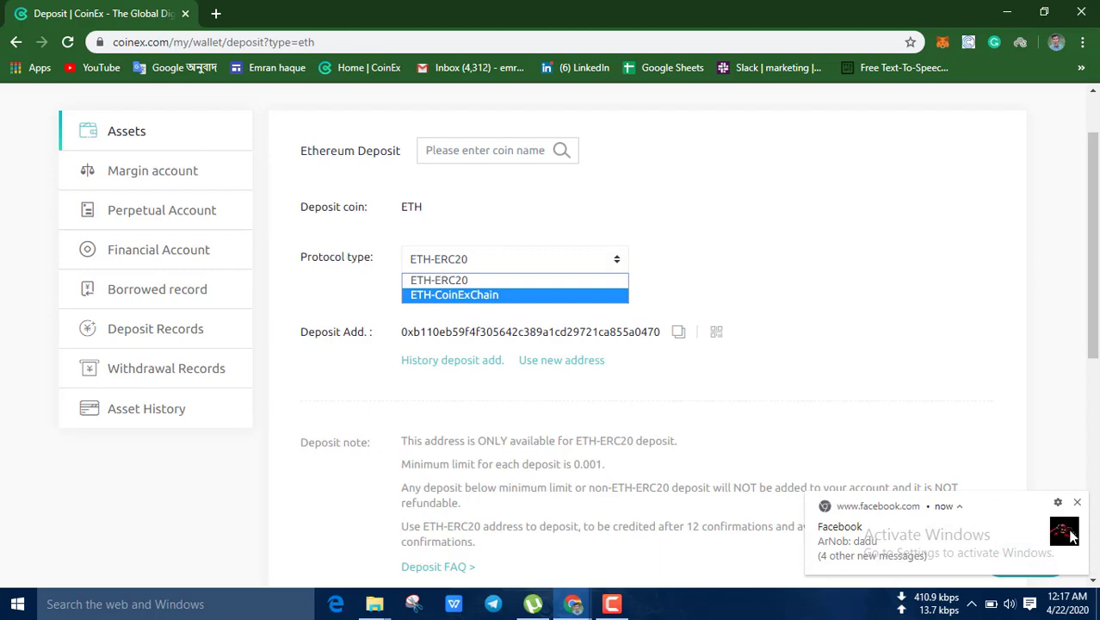
{"action": "left_click", "coordinate": [772, 435]}
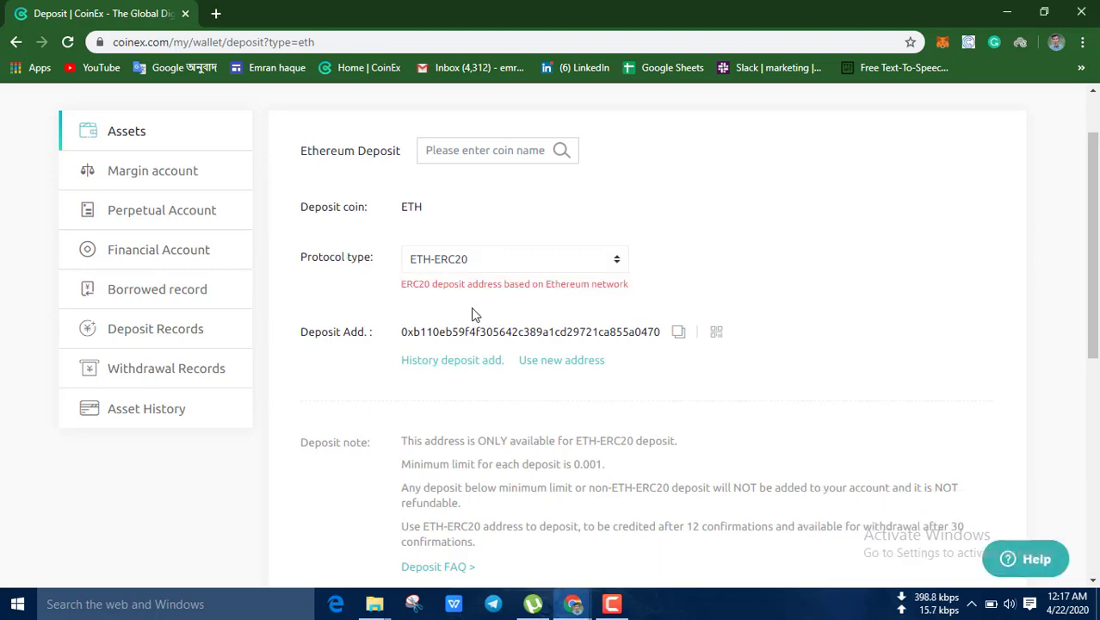
Copy the ETH-ERC20 deposit address and check the minimum deposit limit note.
{"action": "left_click", "coordinate": [678, 332]}
{"action": "scroll", "coordinate": [536, 406], "scroll_direction": "down", "scroll_amount": 3}
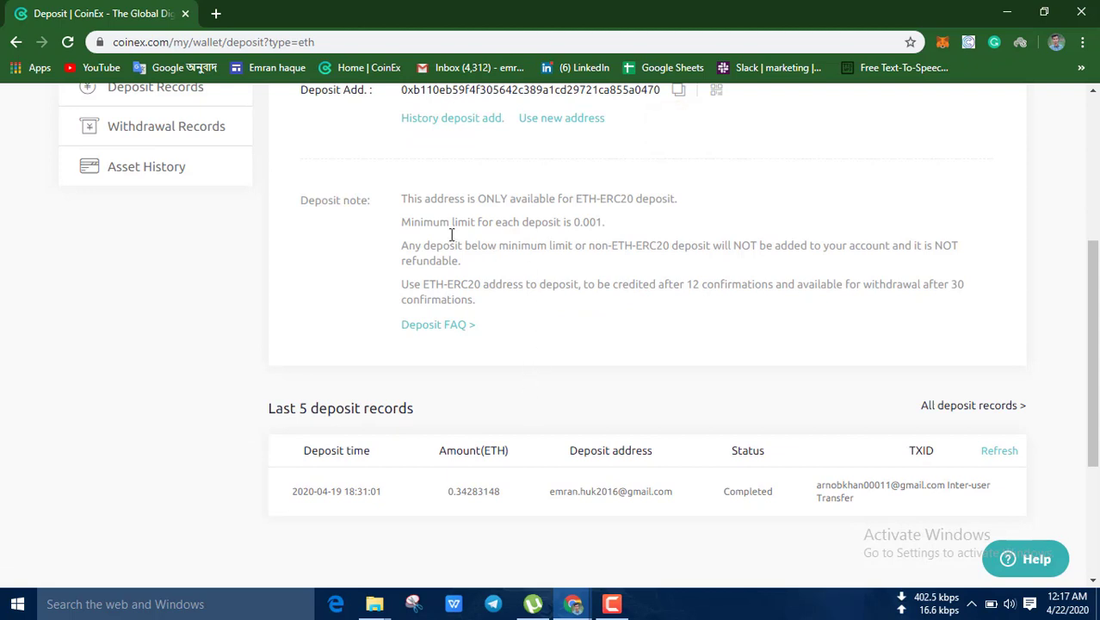
{"action": "left_click_drag", "start_coordinate": [397, 229], "coordinate": [714, 234]}
{"action": "left_click", "coordinate": [715, 233]}
{"action": "scroll", "coordinate": [578, 298], "scroll_direction": "up", "scroll_amount": 3}
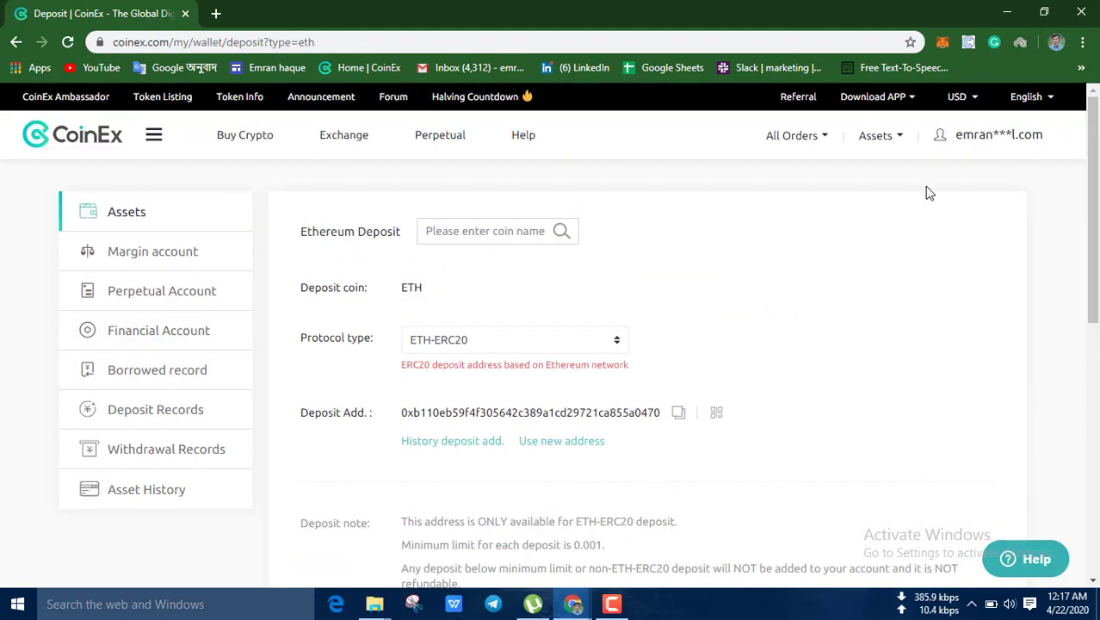
Return to the wallet overview and open the ETH withdrawal page.
{"action": "left_click", "coordinate": [15, 41]}
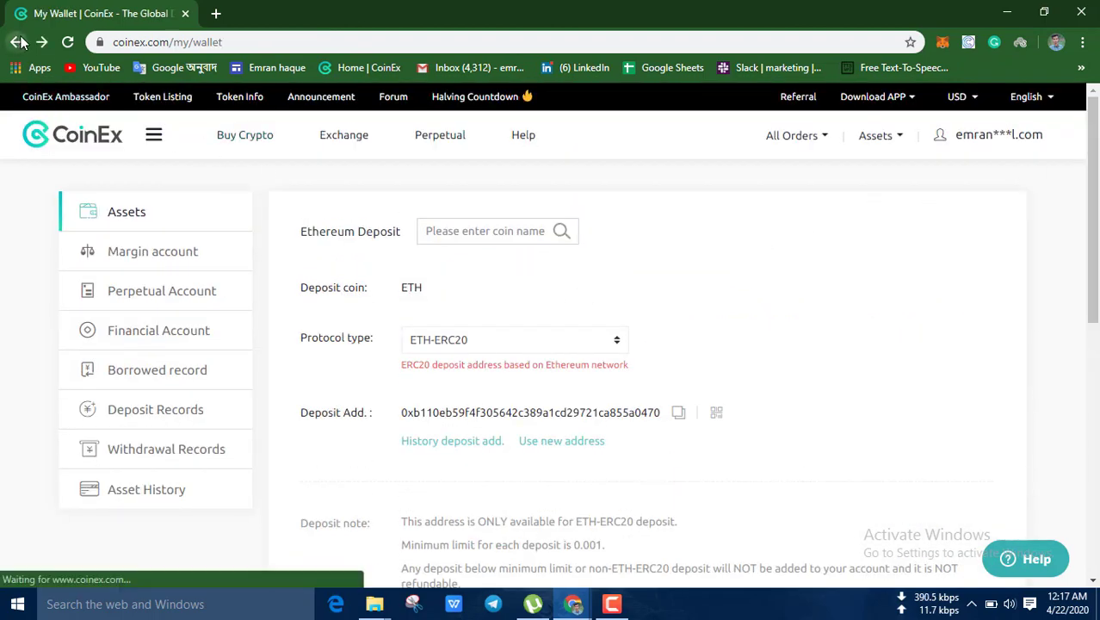
{"action": "scroll", "coordinate": [867, 436], "scroll_direction": "down", "scroll_amount": 3}
{"action": "left_click", "coordinate": [940, 212]}
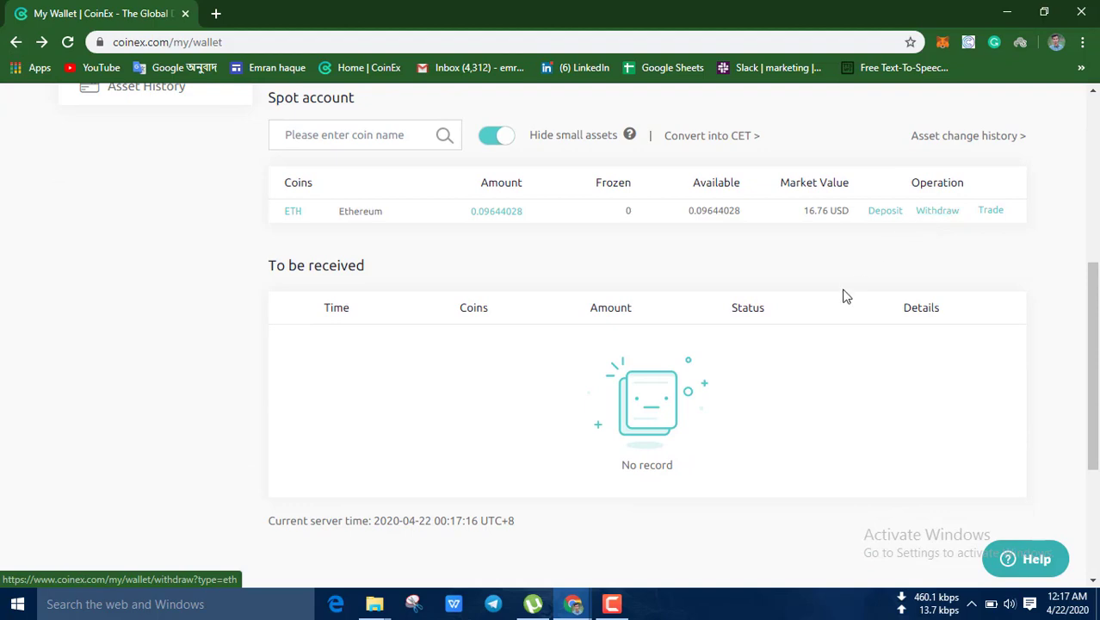
{"action": "scroll", "coordinate": [517, 418], "scroll_direction": "down", "scroll_amount": 1}
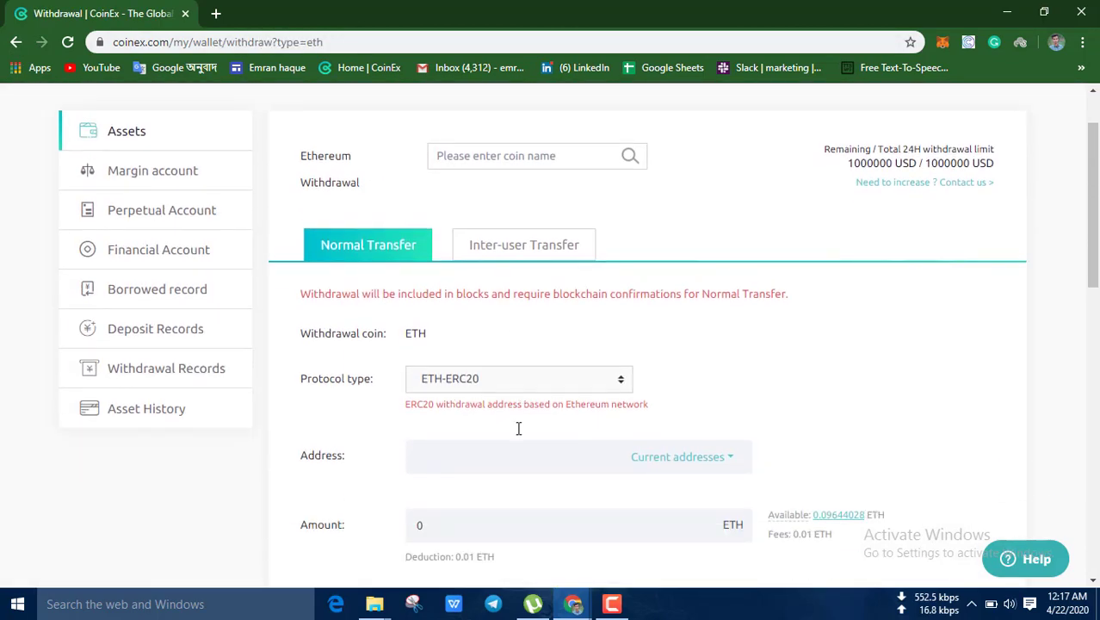
Keep ETH-ERC20 as the withdrawal protocol and review the Normal Transfer form down to the 2FA code field.
{"action": "left_click", "coordinate": [501, 380]}
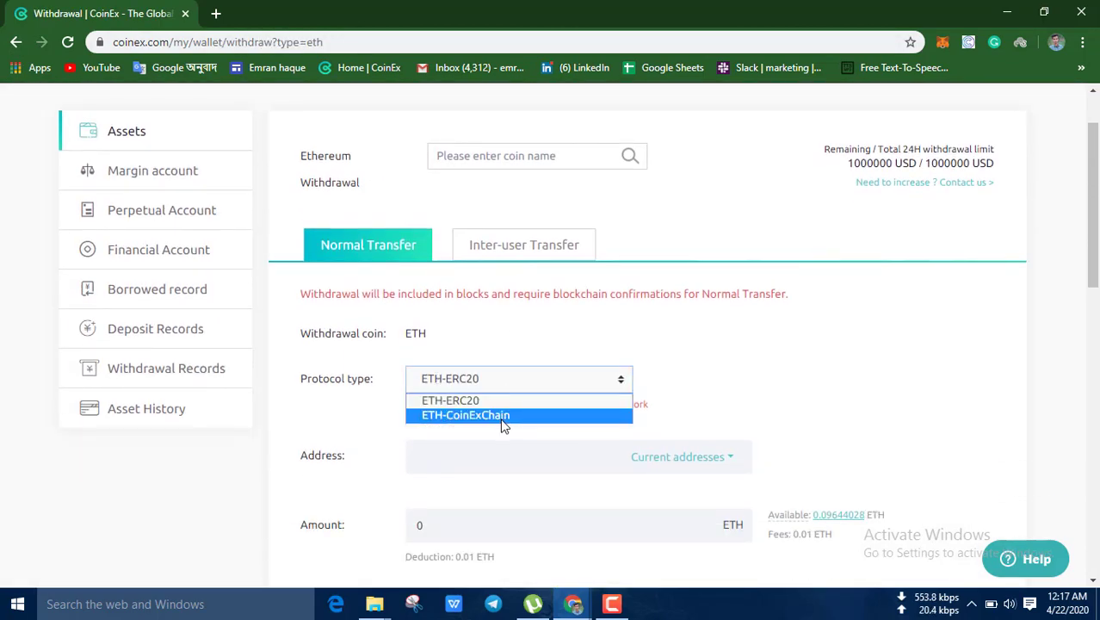
{"action": "left_click", "coordinate": [498, 401]}
{"action": "left_click", "coordinate": [519, 380]}
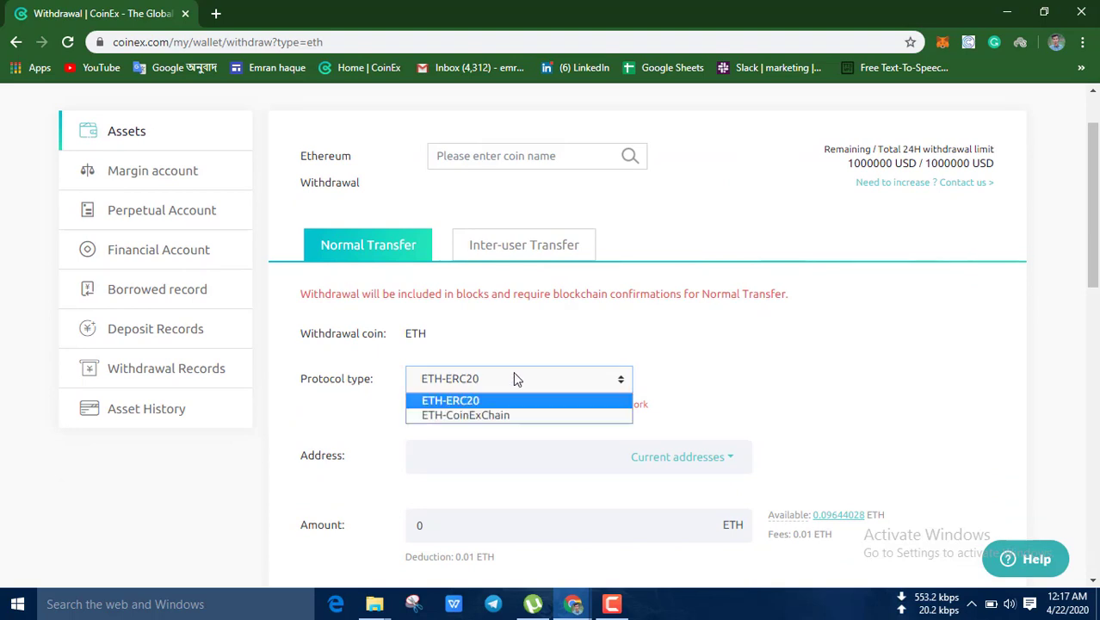
{"action": "left_click", "coordinate": [465, 382]}
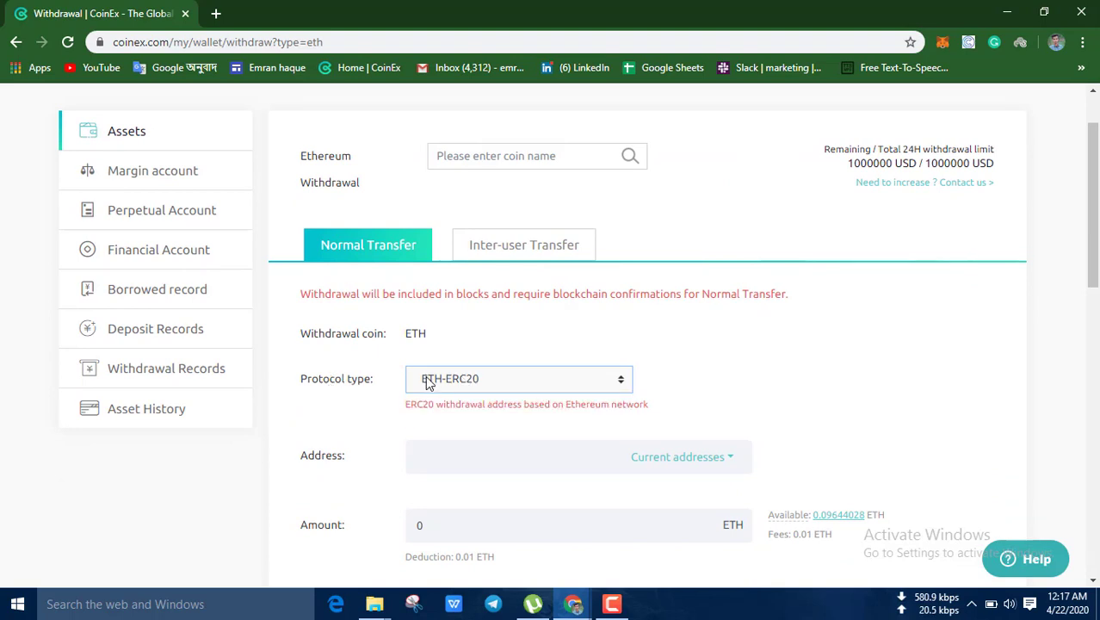
{"action": "scroll", "coordinate": [429, 379], "scroll_direction": "down", "scroll_amount": 2}
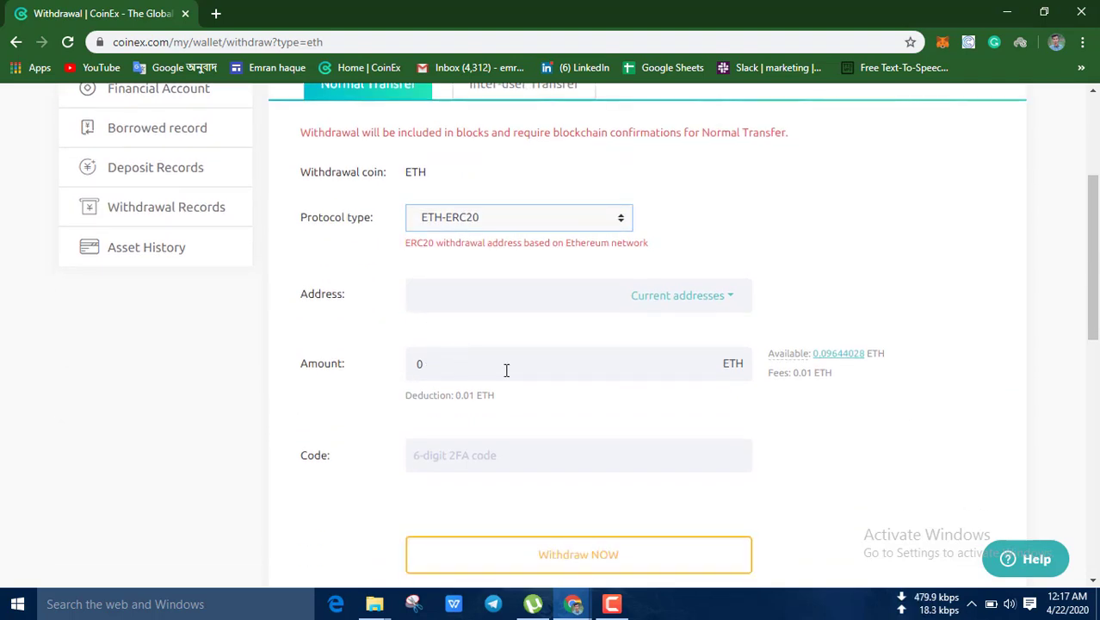
{"action": "scroll", "coordinate": [510, 370], "scroll_direction": "down", "scroll_amount": 3}
{"action": "left_click", "coordinate": [466, 211]}
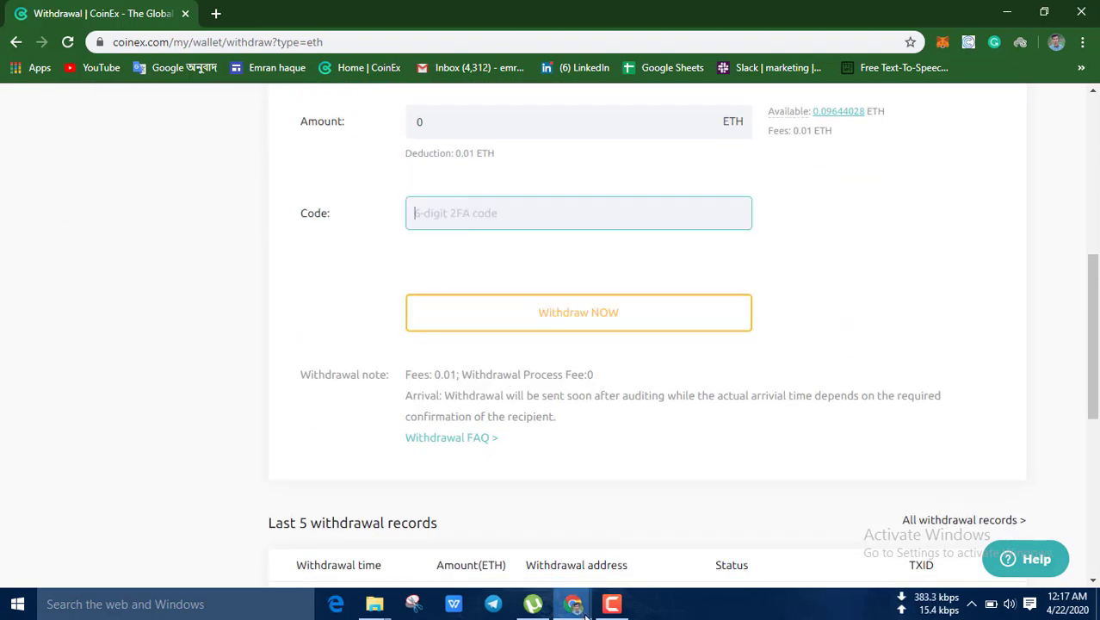
Switch the ETH withdrawal to Inter-user Transfer and fill the recipient account with the saved e-mail, leaving the amount at 0.
{"action": "scroll", "coordinate": [580, 540], "scroll_direction": "up", "scroll_amount": 4}
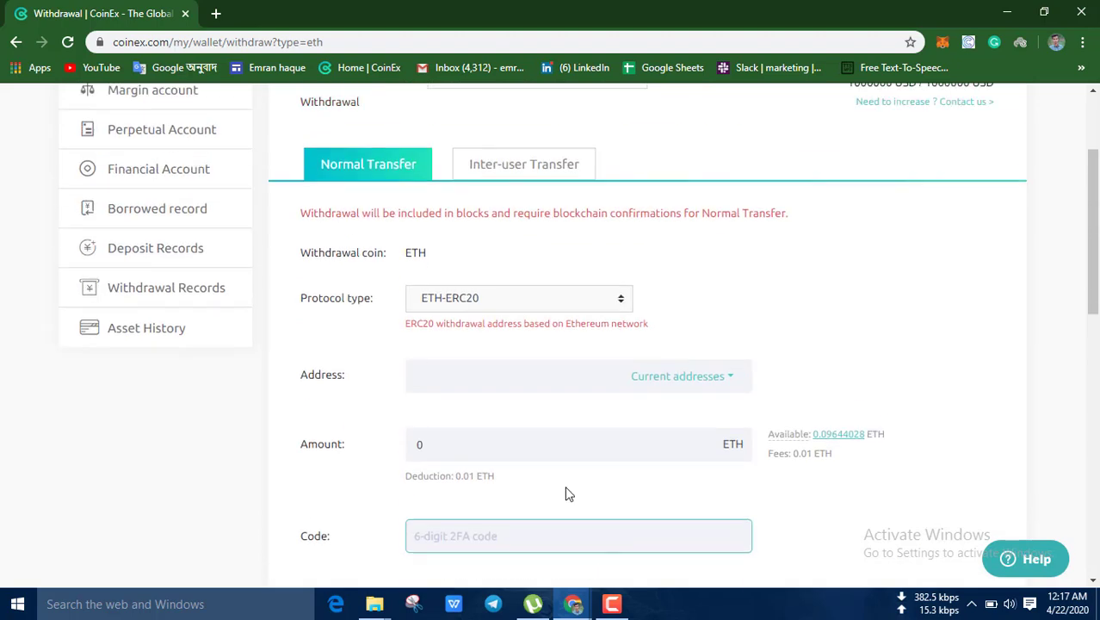
{"action": "left_click", "coordinate": [514, 172]}
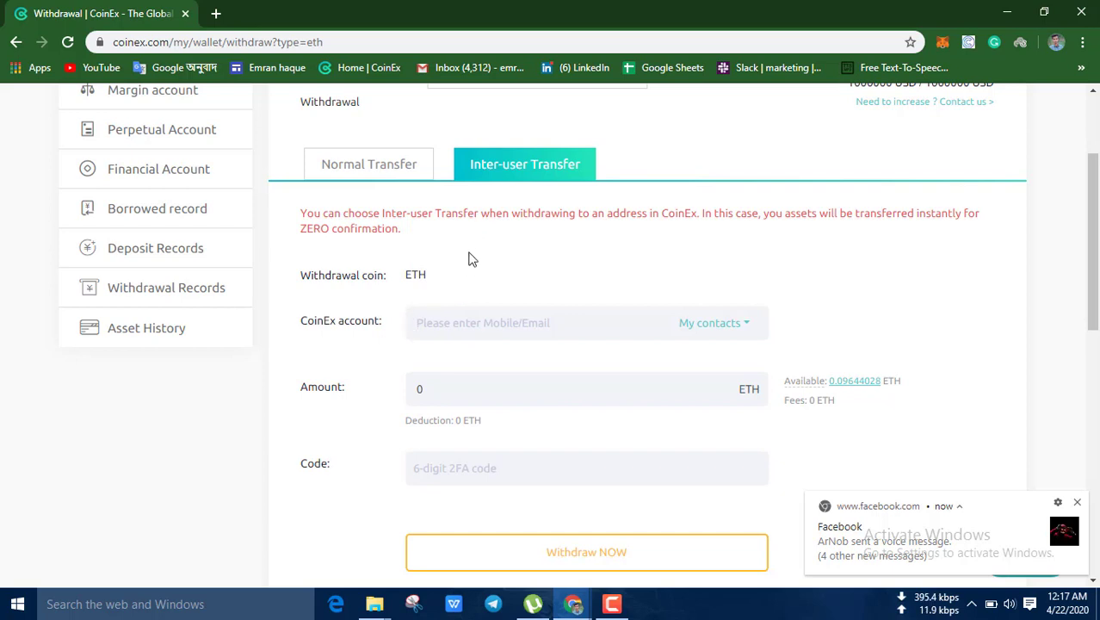
{"action": "left_click", "coordinate": [438, 318]}
{"action": "left_click", "coordinate": [677, 300]}
{"action": "left_click", "coordinate": [512, 336]}
{"action": "left_click", "coordinate": [469, 363]}
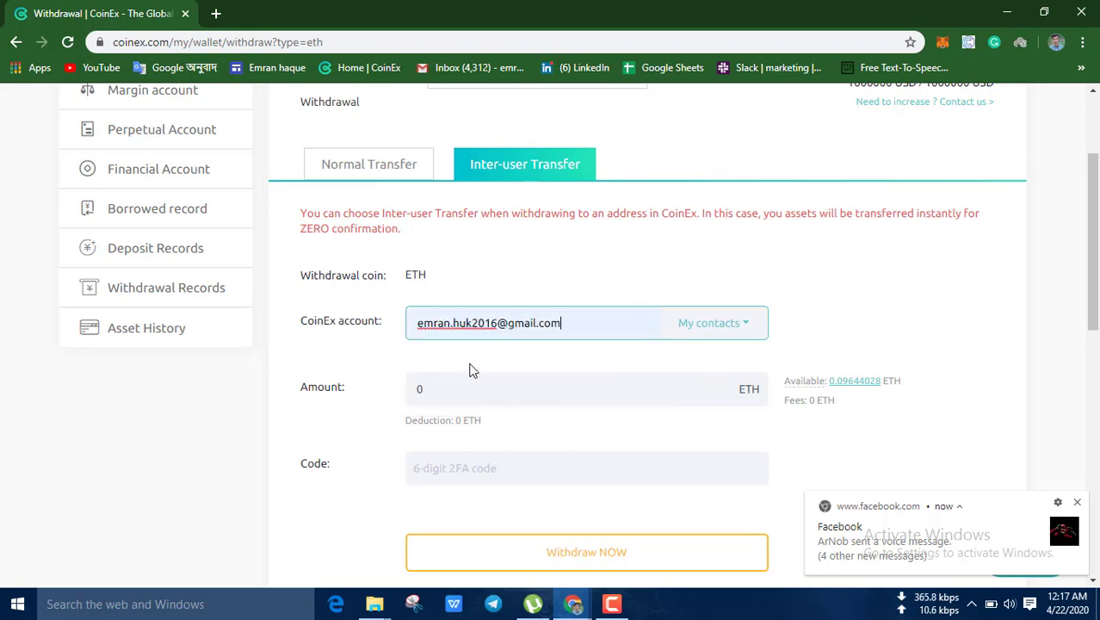
{"action": "scroll", "coordinate": [486, 360], "scroll_direction": "down", "scroll_amount": 3}
{"action": "left_click", "coordinate": [457, 145]}
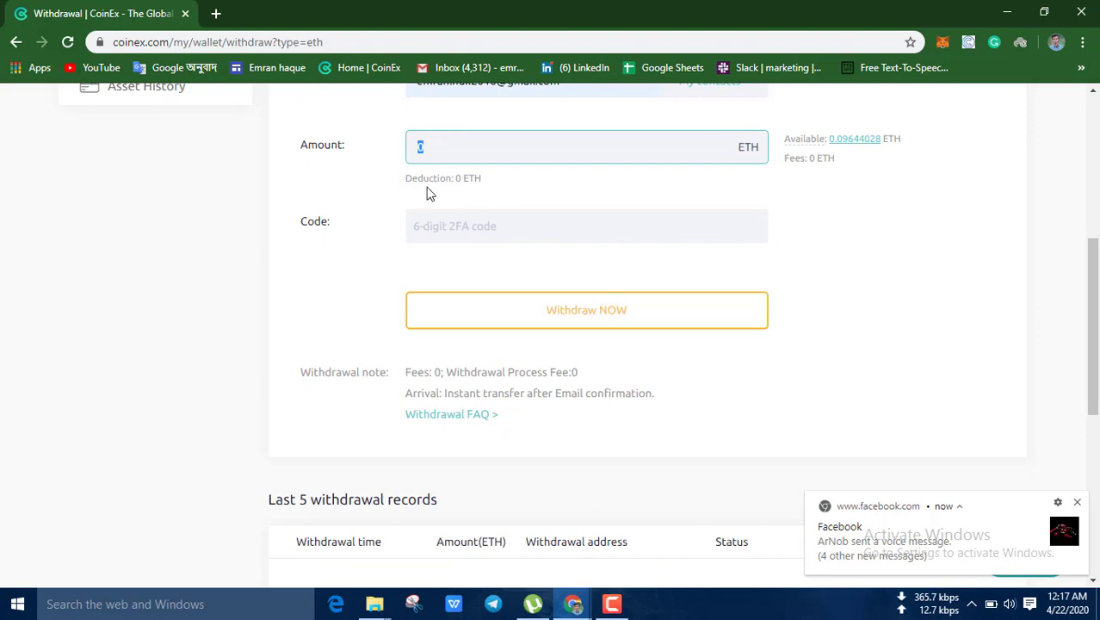
{"action": "left_click", "coordinate": [457, 229]}
{"action": "scroll", "coordinate": [457, 246], "scroll_direction": "up", "scroll_amount": 5}
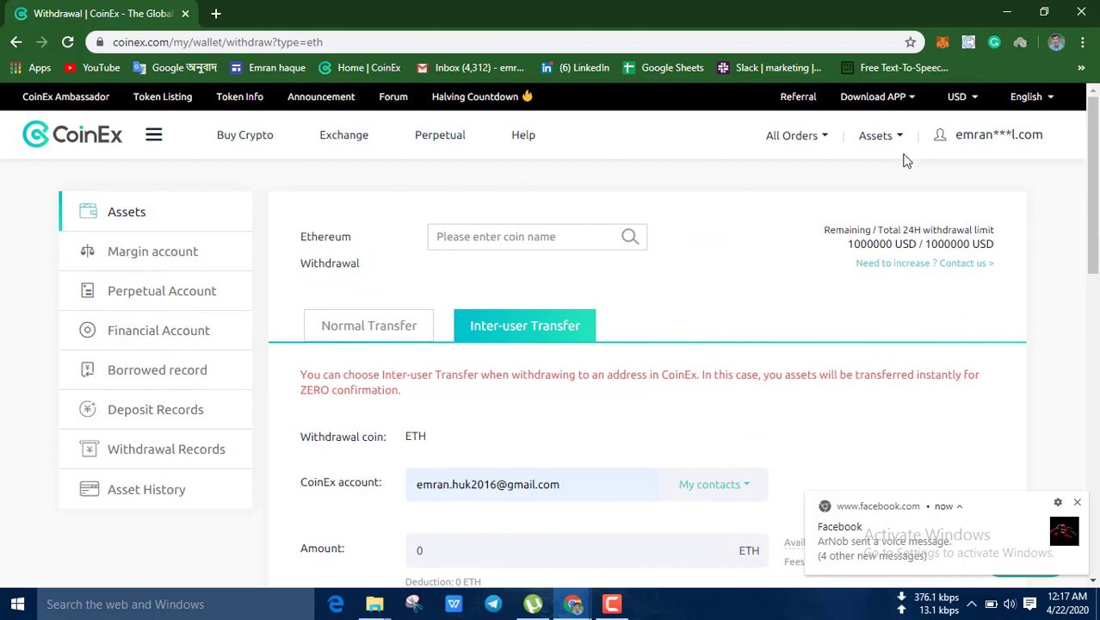
Open My Info from the account menu and review its ID verification and CET fee-deduction settings.
{"action": "mouse_move", "coordinate": [987, 135]}
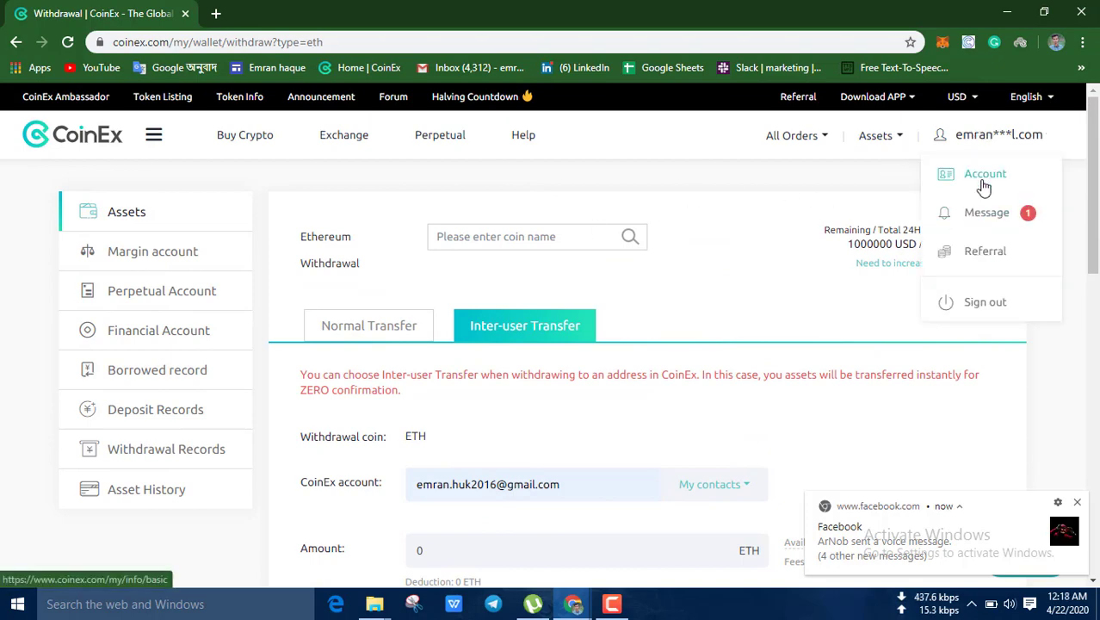
{"action": "left_click", "coordinate": [984, 182]}
{"action": "scroll", "coordinate": [500, 281], "scroll_direction": "down", "scroll_amount": 1}
{"action": "scroll", "coordinate": [499, 281], "scroll_direction": "down", "scroll_amount": 2}
{"action": "scroll", "coordinate": [500, 280], "scroll_direction": "up", "scroll_amount": 3}
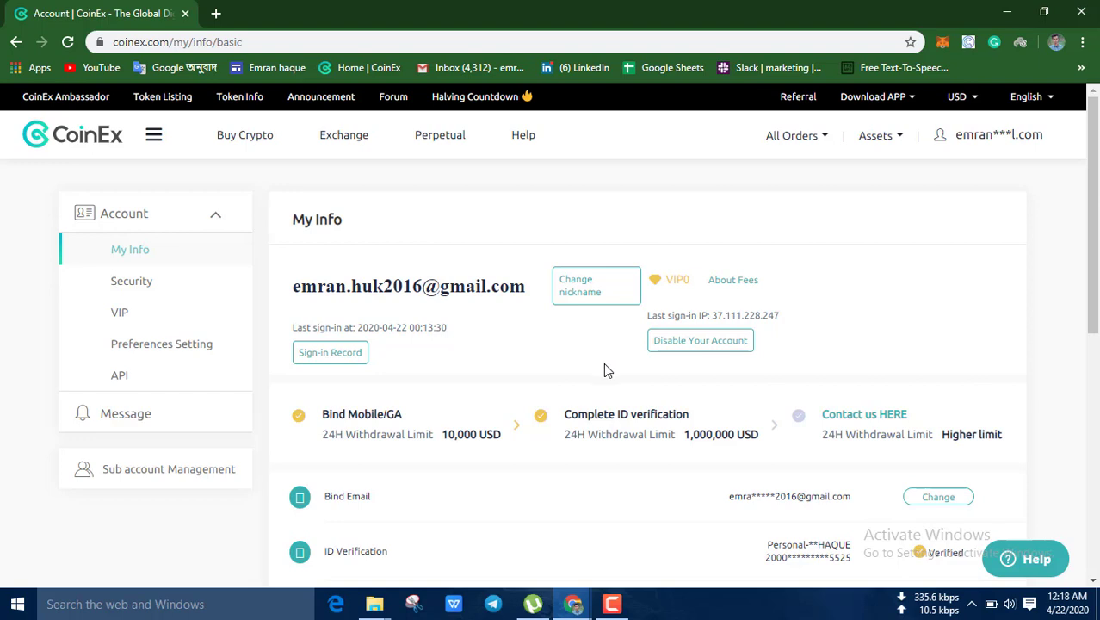
{"action": "scroll", "coordinate": [506, 489], "scroll_direction": "down", "scroll_amount": 1}
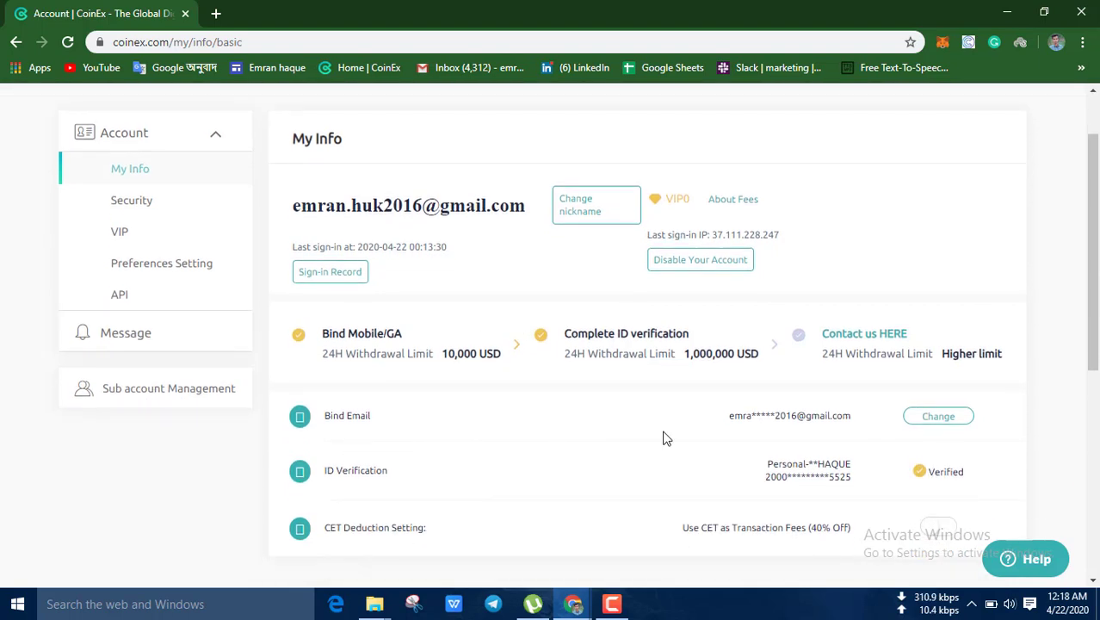
{"action": "scroll", "coordinate": [530, 474], "scroll_direction": "down", "scroll_amount": 1}
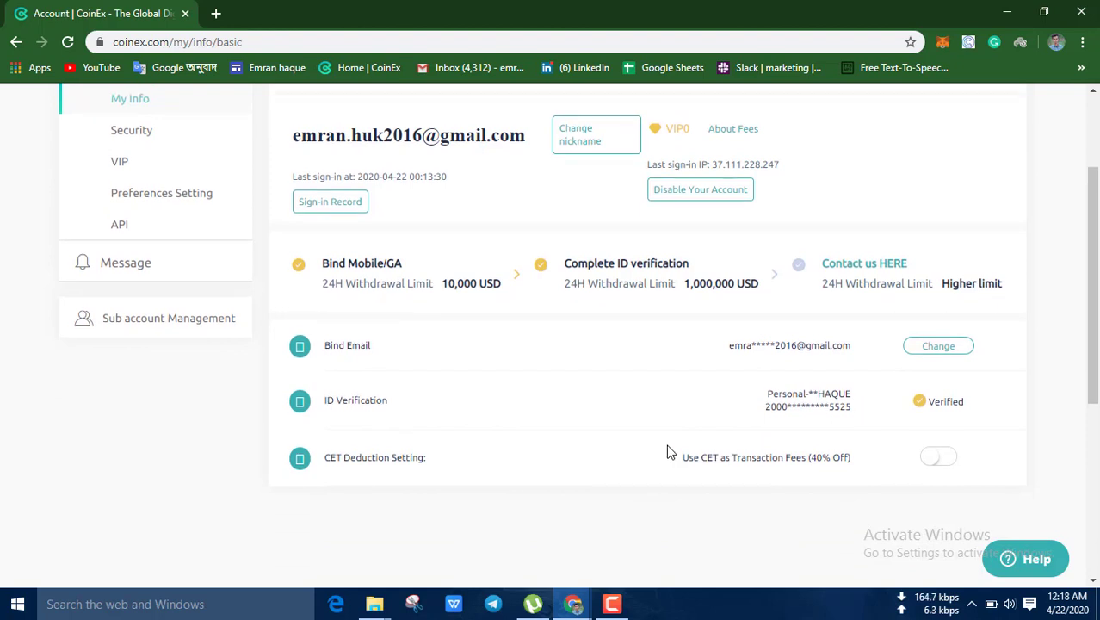
{"action": "scroll", "coordinate": [670, 451], "scroll_direction": "up", "scroll_amount": 2}
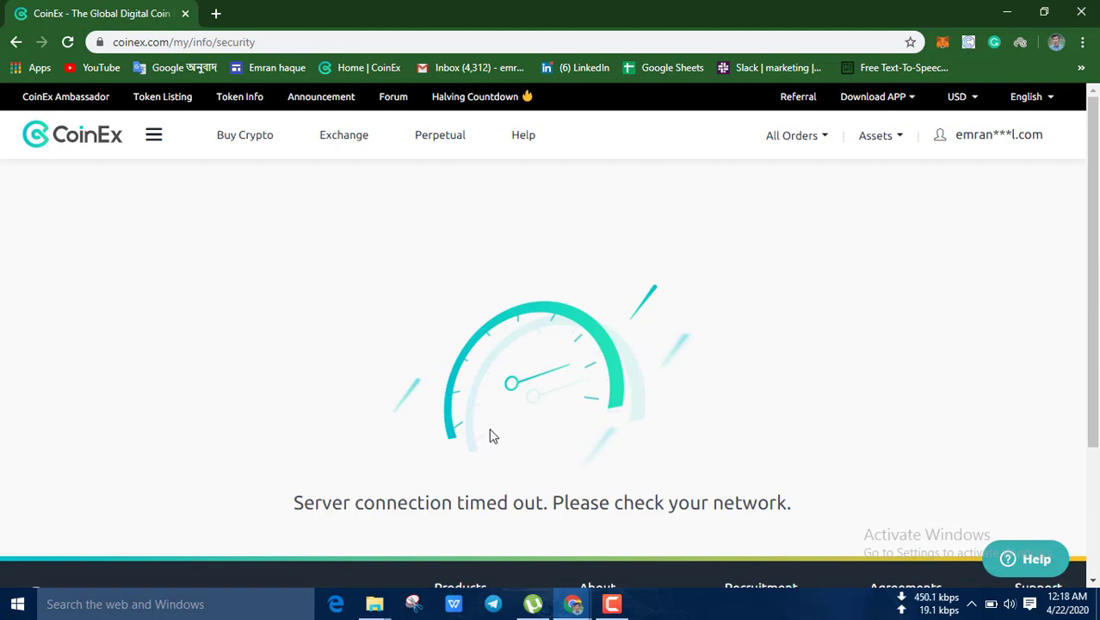
Reload the timed-out Security page from the right-click menu.
{"action": "right_click", "coordinate": [488, 428]}
{"action": "left_click", "coordinate": [561, 236]}
{"action": "right_click", "coordinate": [561, 235]}
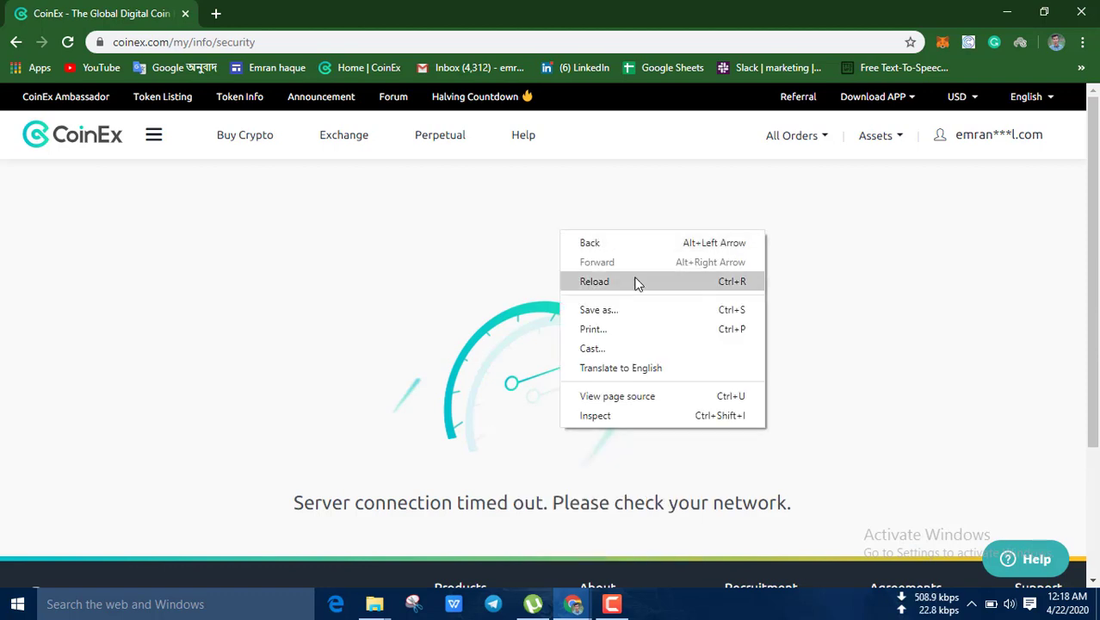
{"action": "left_click", "coordinate": [634, 283]}
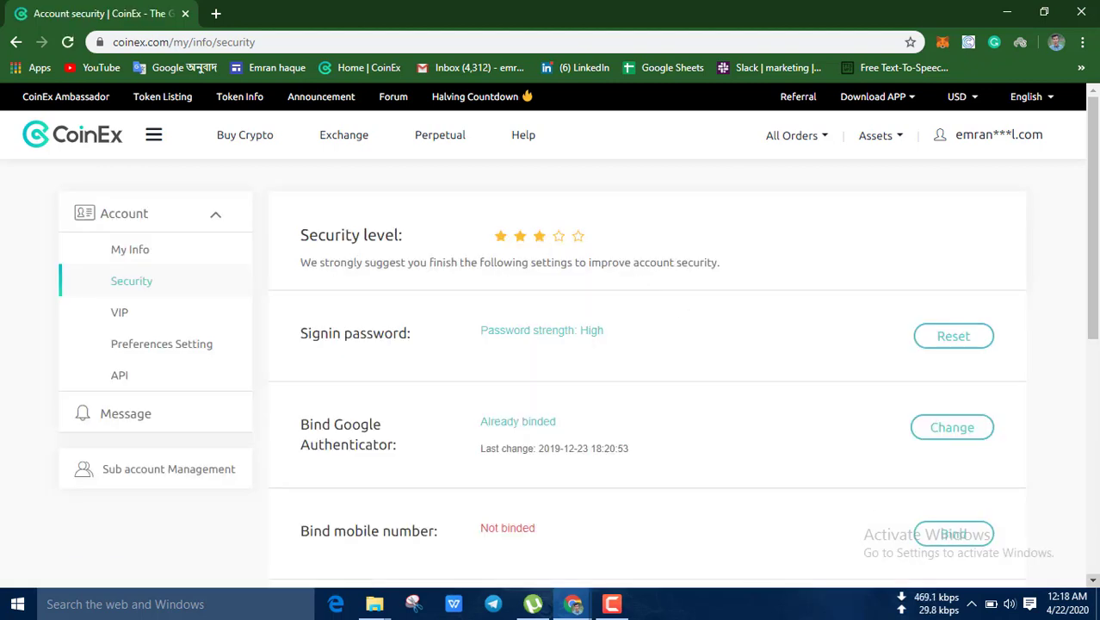
Scroll through the reloaded Security page, then open the CoinEx products list to reach Token Listing.
{"action": "scroll", "coordinate": [813, 447], "scroll_direction": "down", "scroll_amount": 3}
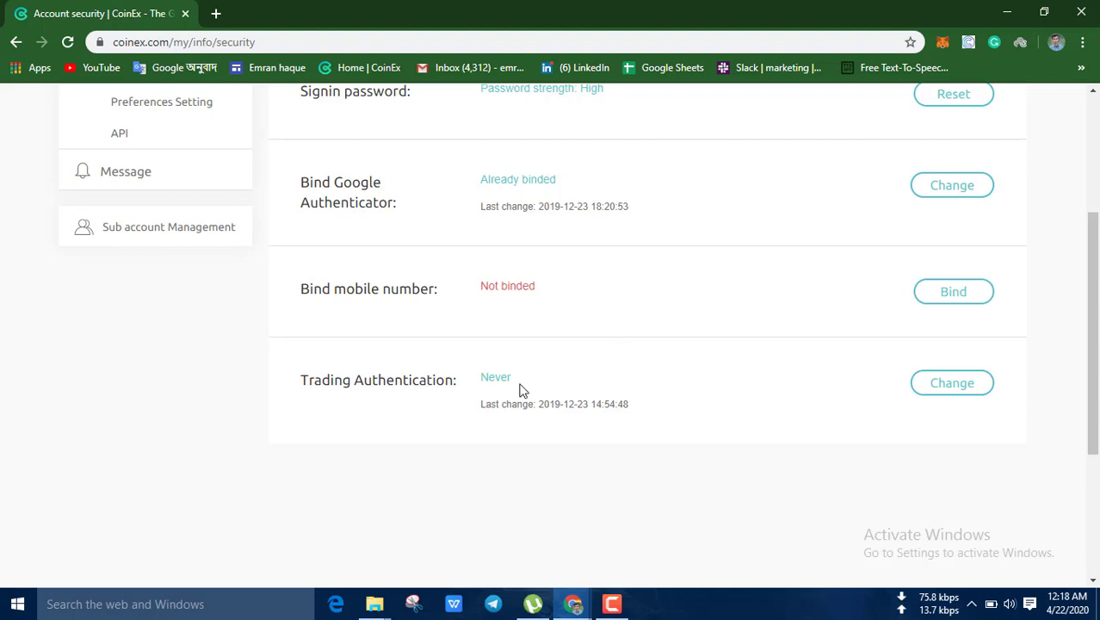
{"action": "scroll", "coordinate": [368, 473], "scroll_direction": "up", "scroll_amount": 3}
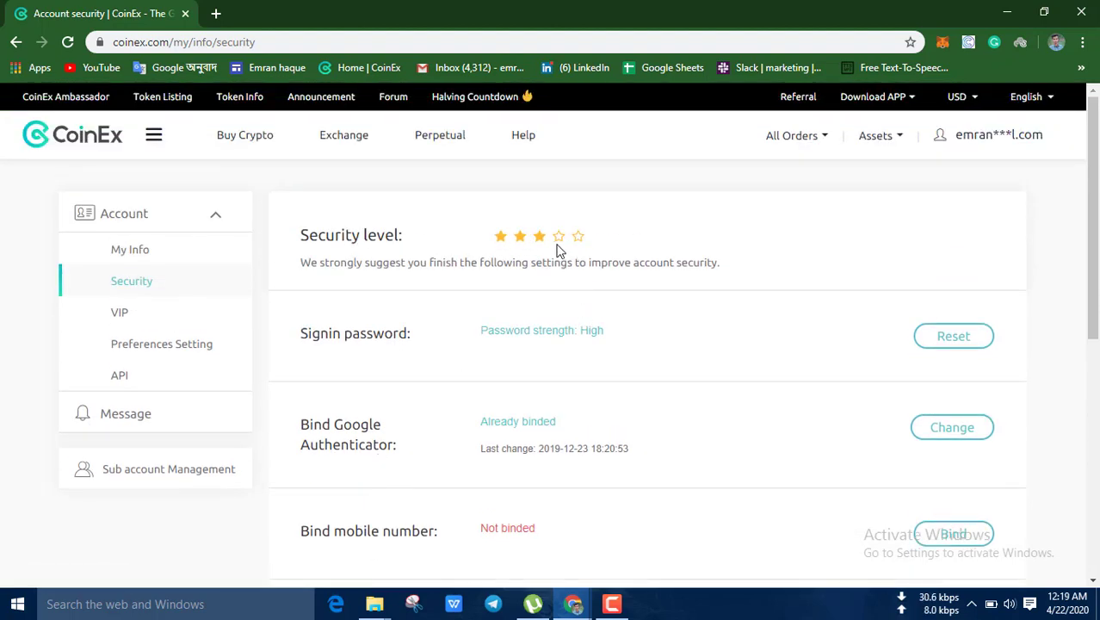
{"action": "scroll", "coordinate": [356, 264], "scroll_direction": "down", "scroll_amount": 3}
{"action": "scroll", "coordinate": [288, 394], "scroll_direction": "up", "scroll_amount": 3}
{"action": "left_click", "coordinate": [155, 138]}
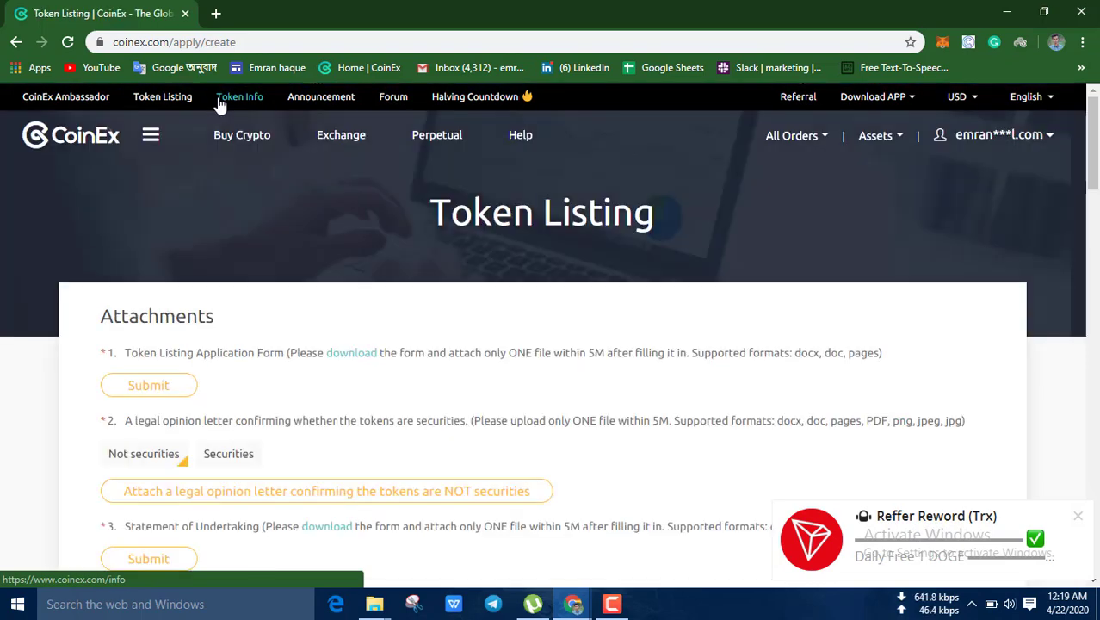
Look over the Token Listing form's required attachments, then go to the CoinEx Ambassador page.
{"action": "mouse_move", "coordinate": [1048, 508]}
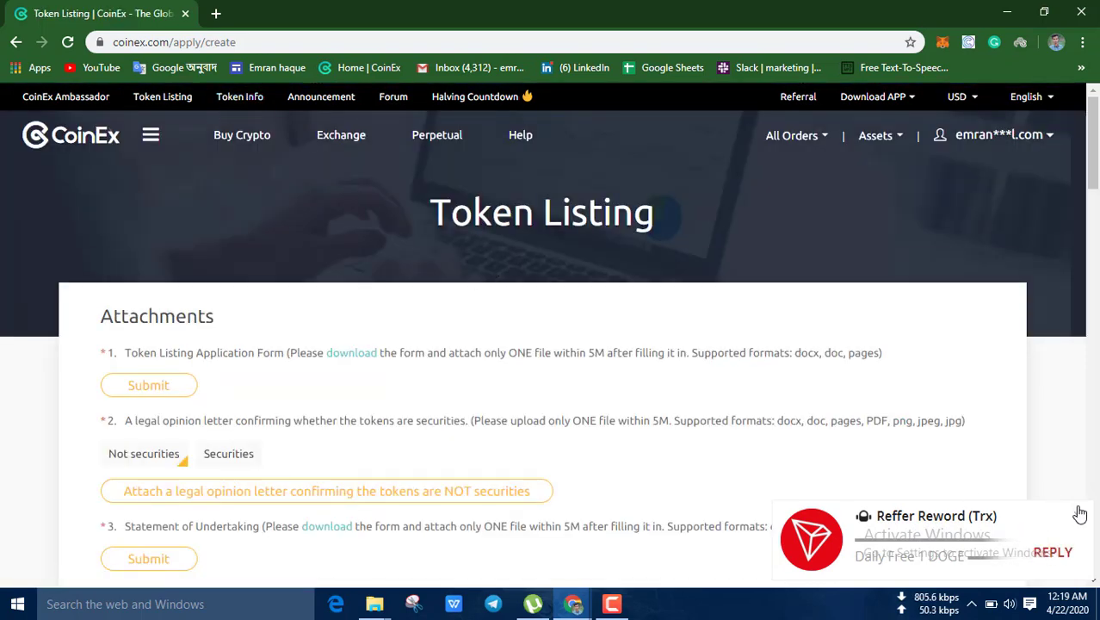
{"action": "scroll", "coordinate": [569, 446], "scroll_direction": "down", "scroll_amount": 3}
{"action": "scroll", "coordinate": [569, 447], "scroll_direction": "up", "scroll_amount": 2}
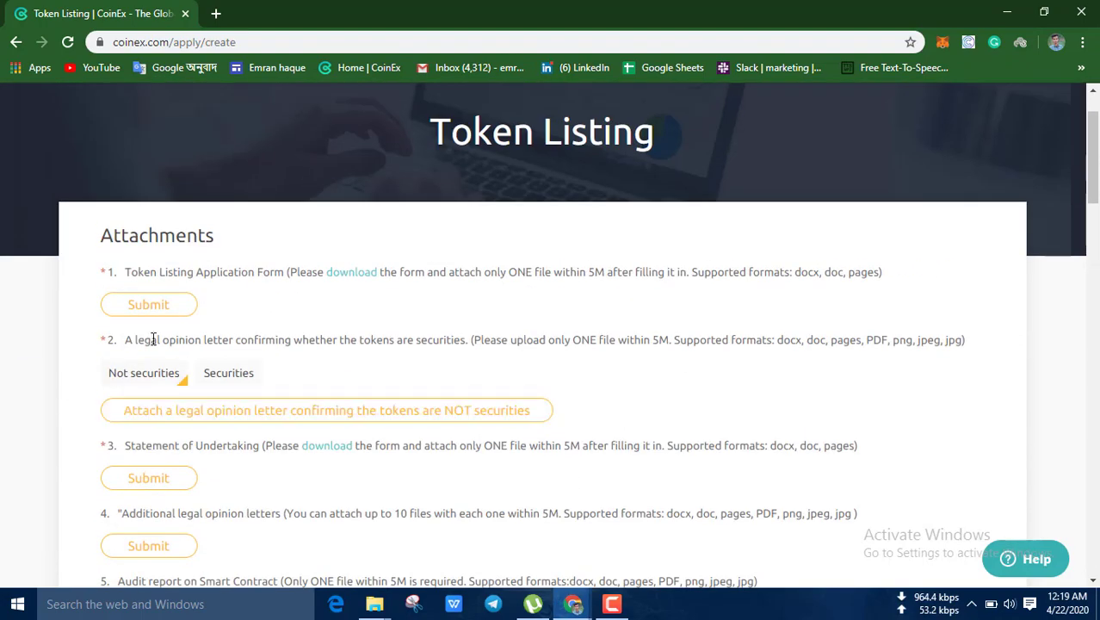
{"action": "scroll", "coordinate": [165, 256], "scroll_direction": "down", "scroll_amount": 15}
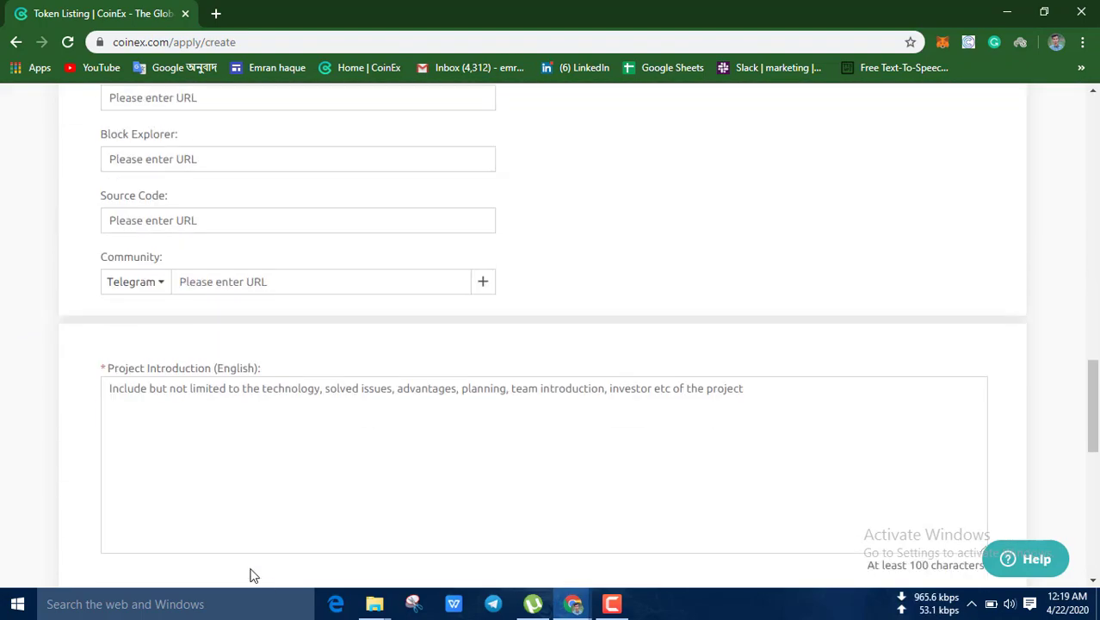
{"action": "scroll", "coordinate": [254, 575], "scroll_direction": "down", "scroll_amount": 5}
{"action": "scroll", "coordinate": [243, 155], "scroll_direction": "up", "scroll_amount": 20}
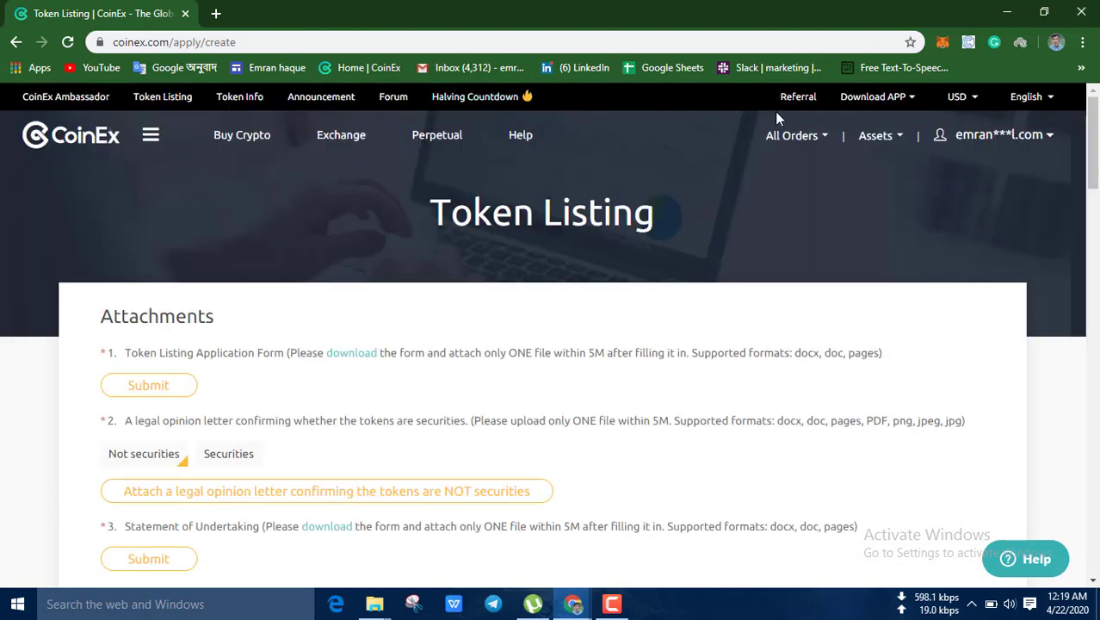
{"action": "left_click", "coordinate": [64, 111]}
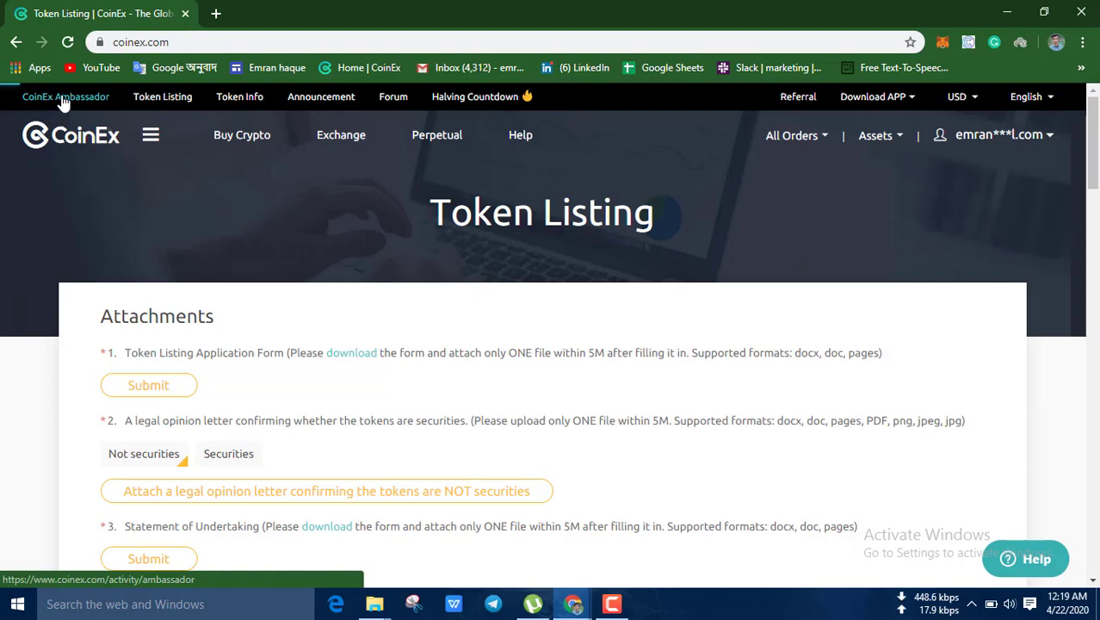
Scroll to Apply for Ambassador and open the application form in a new tab via Apply Now.
{"action": "scroll", "coordinate": [335, 416], "scroll_direction": "down", "scroll_amount": 8}
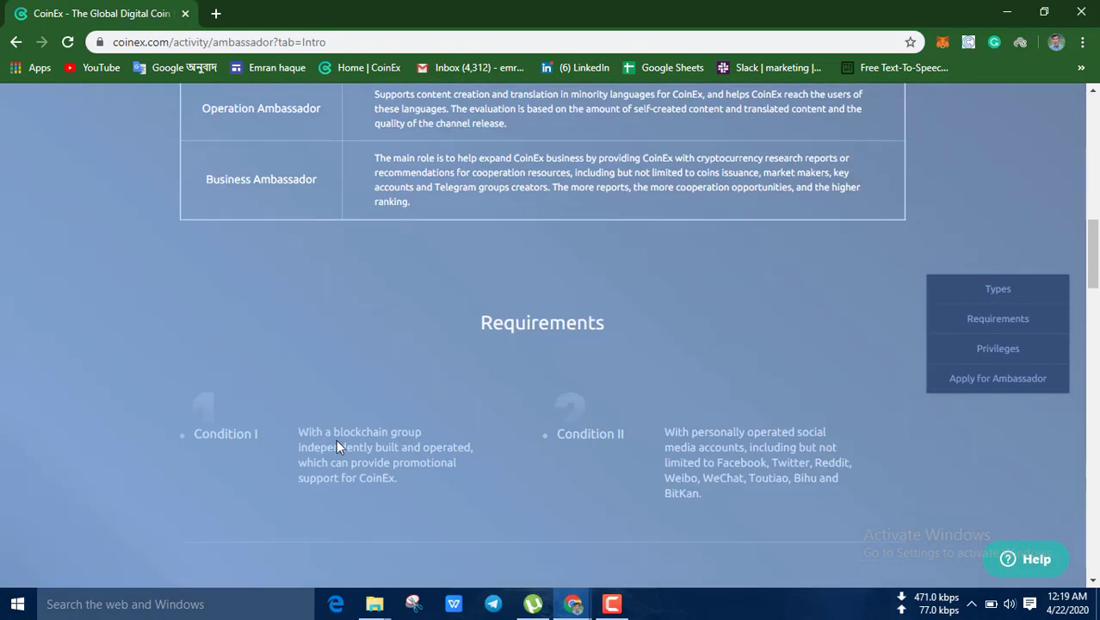
{"action": "scroll", "coordinate": [338, 434], "scroll_direction": "down", "scroll_amount": 15}
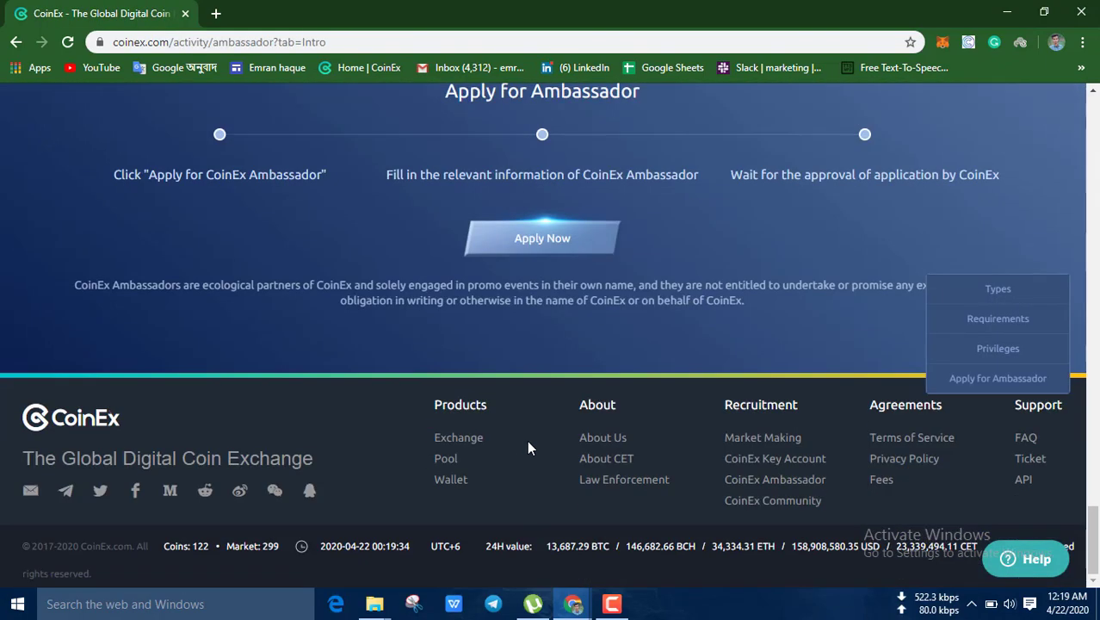
{"action": "scroll", "coordinate": [486, 198], "scroll_direction": "up", "scroll_amount": 5}
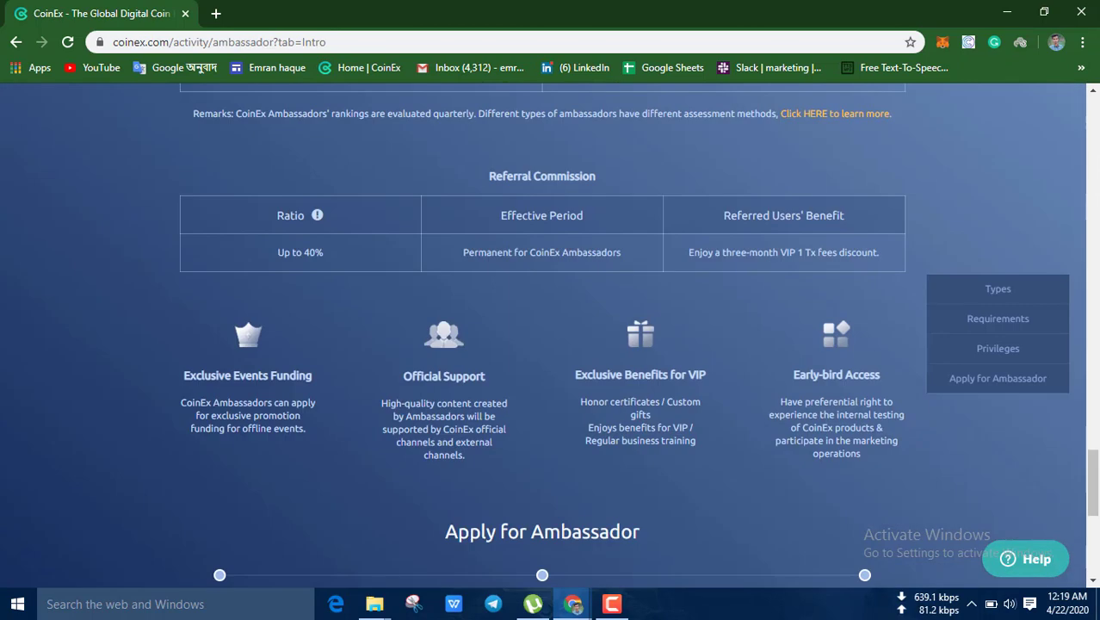
{"action": "scroll", "coordinate": [134, 489], "scroll_direction": "down", "scroll_amount": 5}
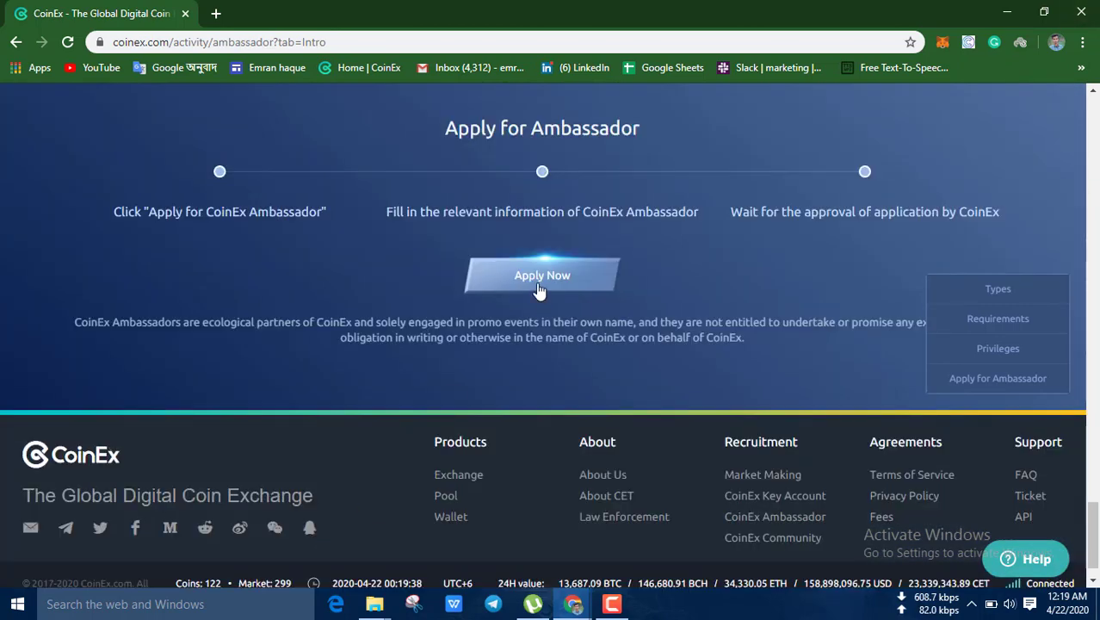
{"action": "left_click", "coordinate": [537, 291]}
{"action": "left_click", "coordinate": [73, 13]}
{"action": "scroll", "coordinate": [337, 411], "scroll_direction": "up", "scroll_amount": 4}
{"action": "scroll", "coordinate": [340, 407], "scroll_direction": "up", "scroll_amount": 10}
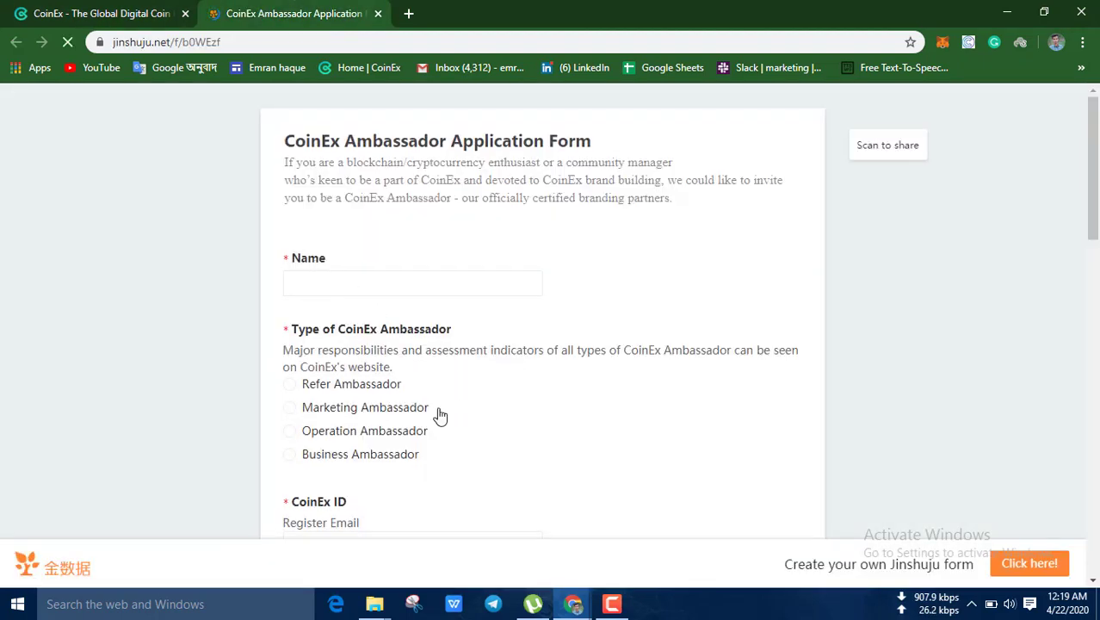
Inspect the empty Name and CoinEx ID fields, then return to the CoinEx Ambassador tab.
{"action": "scroll", "coordinate": [393, 187], "scroll_direction": "down", "scroll_amount": 1}
{"action": "scroll", "coordinate": [376, 238], "scroll_direction": "down", "scroll_amount": 1}
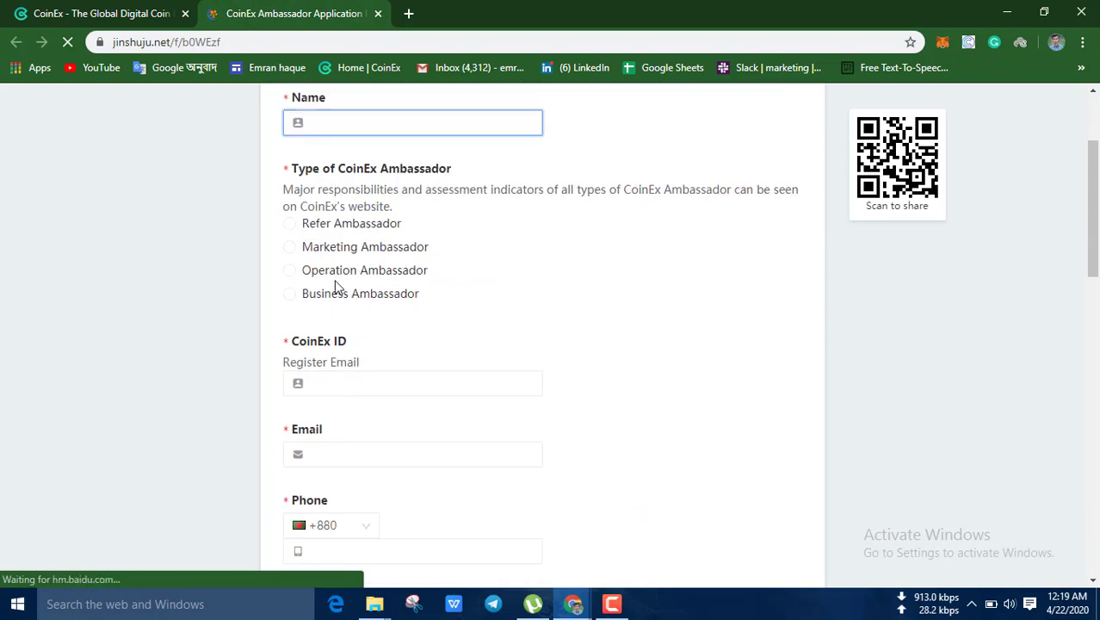
{"action": "left_click", "coordinate": [329, 409]}
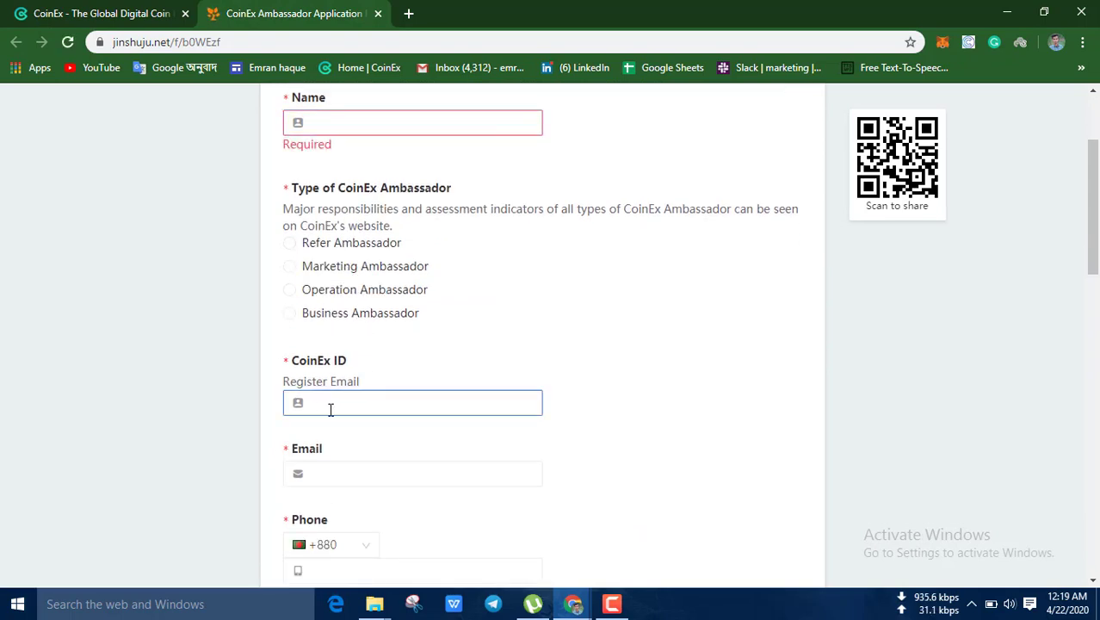
{"action": "left_click", "coordinate": [563, 345]}
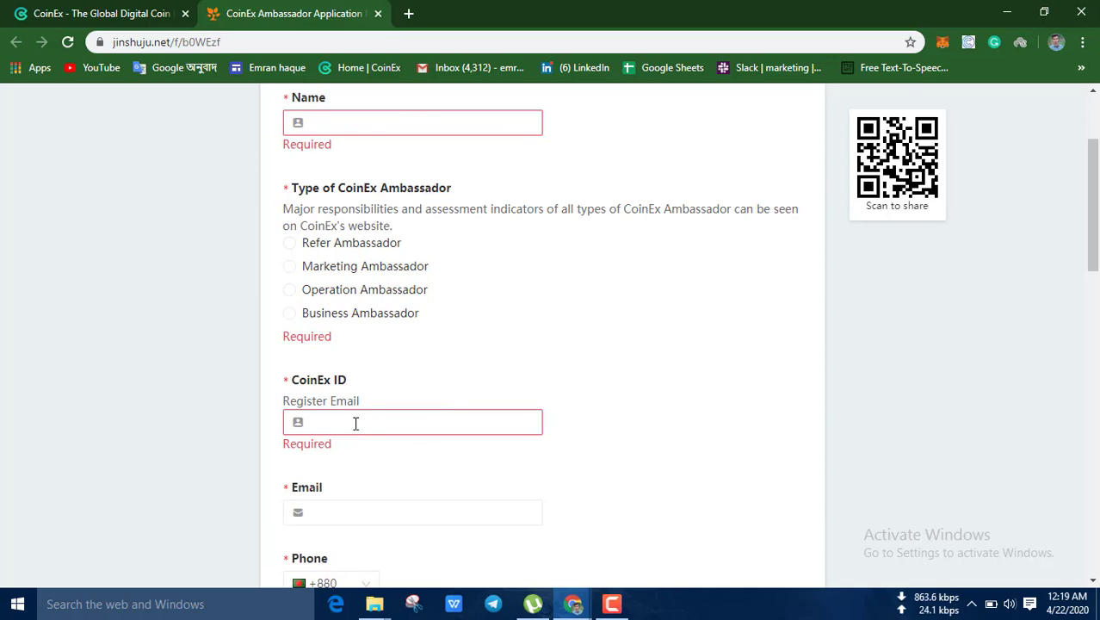
{"action": "scroll", "coordinate": [354, 423], "scroll_direction": "down", "scroll_amount": 10}
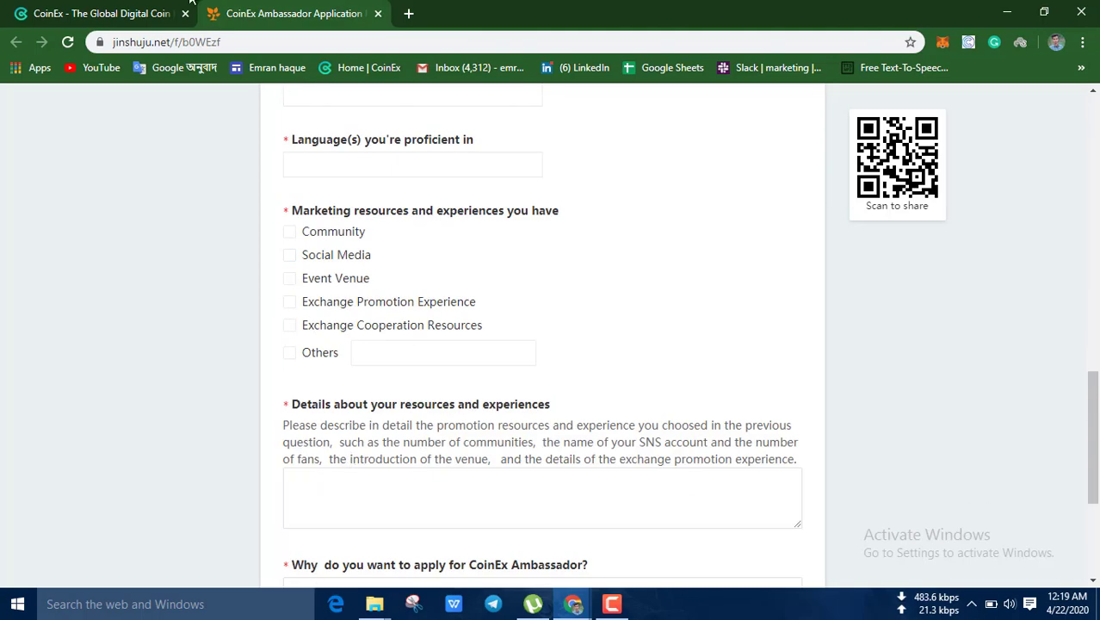
{"action": "left_click", "coordinate": [95, 12]}
{"action": "scroll", "coordinate": [901, 388], "scroll_direction": "up", "scroll_amount": 5}
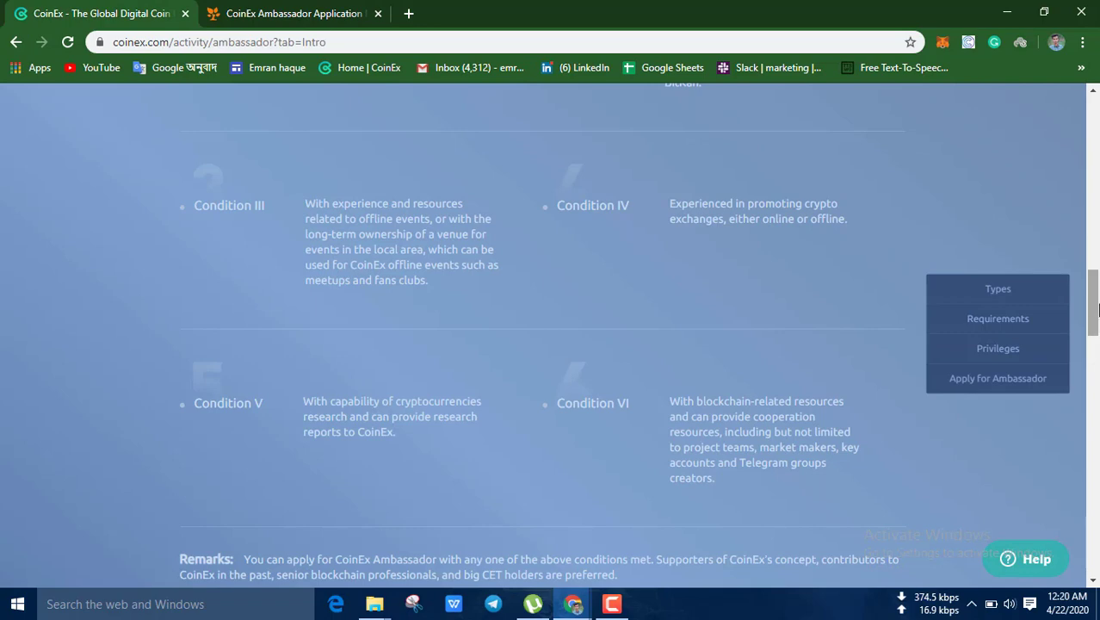
Return to the CoinEx home page, show the previous banner, and scroll to the BTC Market table.
{"action": "scroll", "coordinate": [901, 389], "scroll_direction": "up", "scroll_amount": 10}
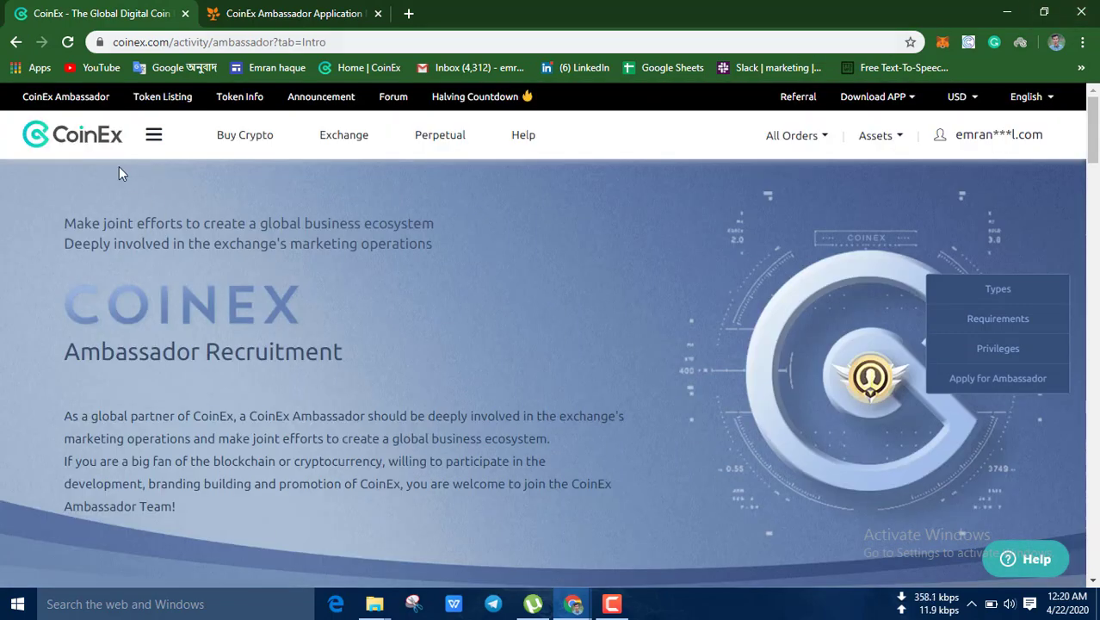
{"action": "left_click", "coordinate": [109, 145]}
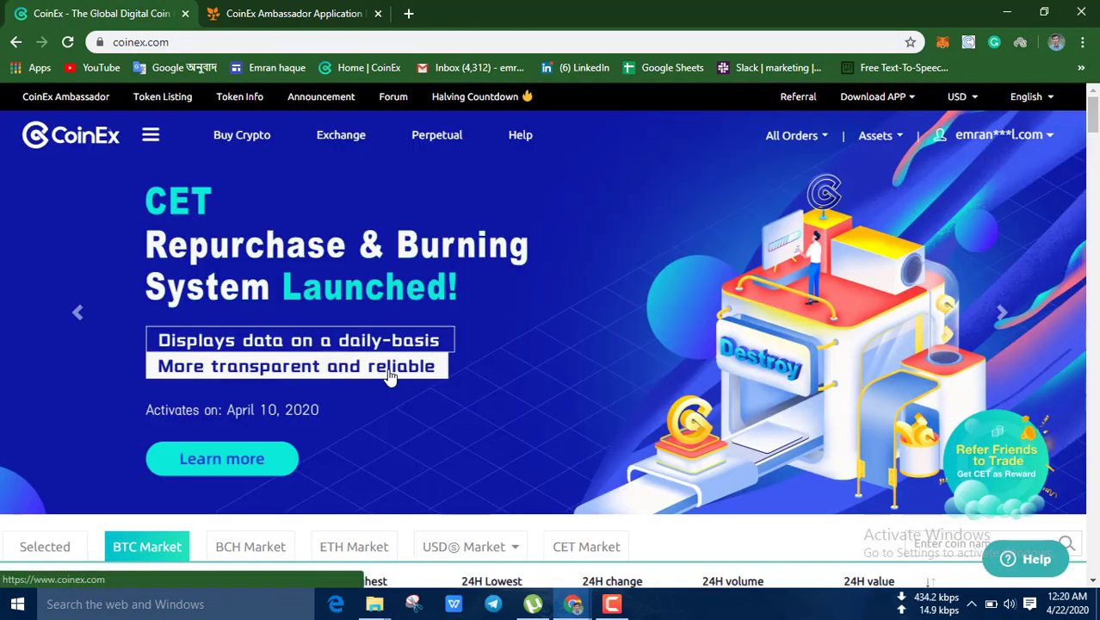
{"action": "left_click", "coordinate": [77, 313]}
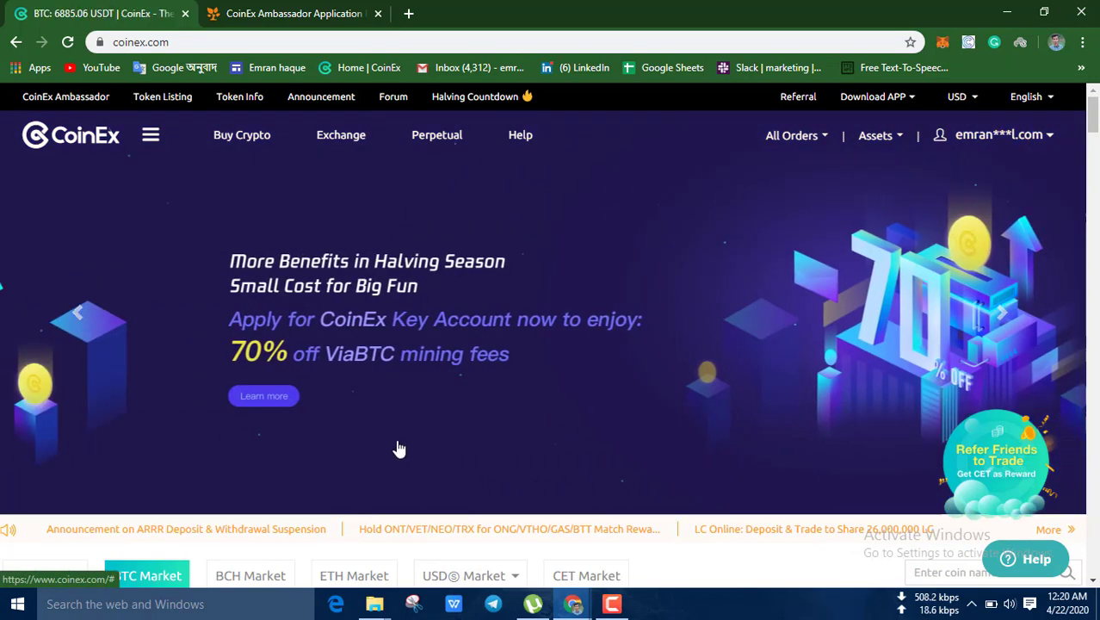
{"action": "scroll", "coordinate": [397, 449], "scroll_direction": "down", "scroll_amount": 5}
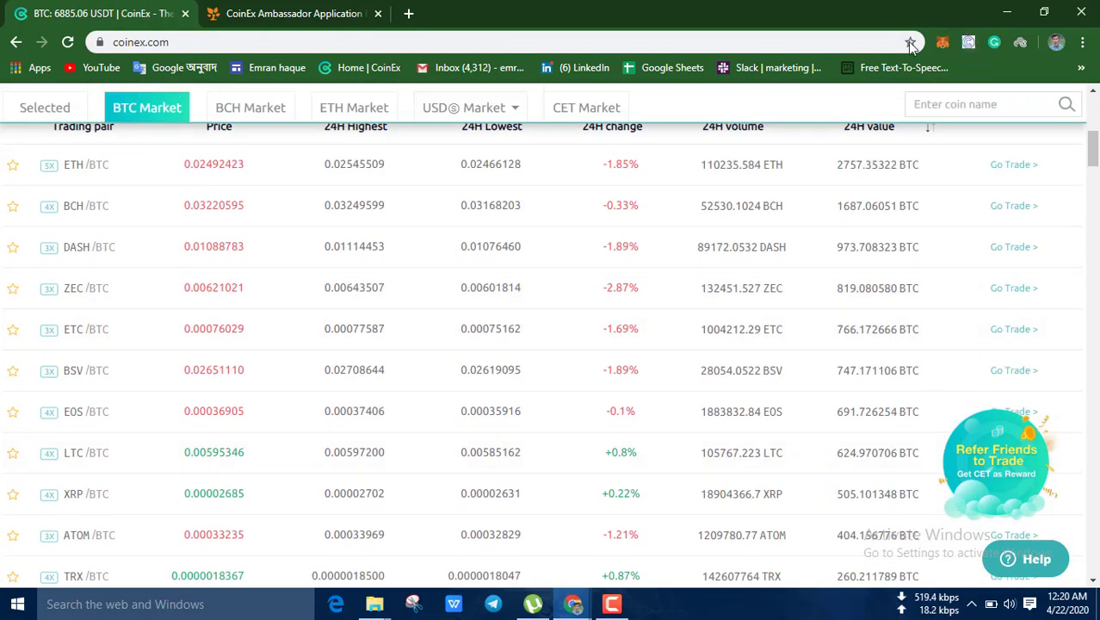